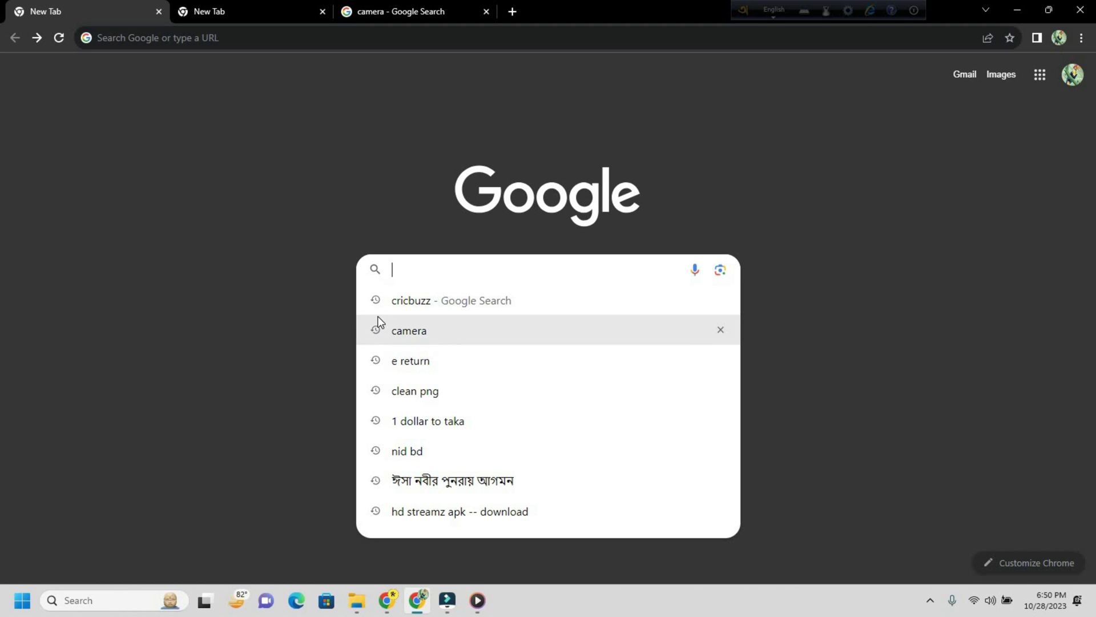
Search Google for "e return" and open the eReturn tax filing sign-in page on etaxnbr.gov.bd
{"action": "left_click", "coordinate": [411, 365]}
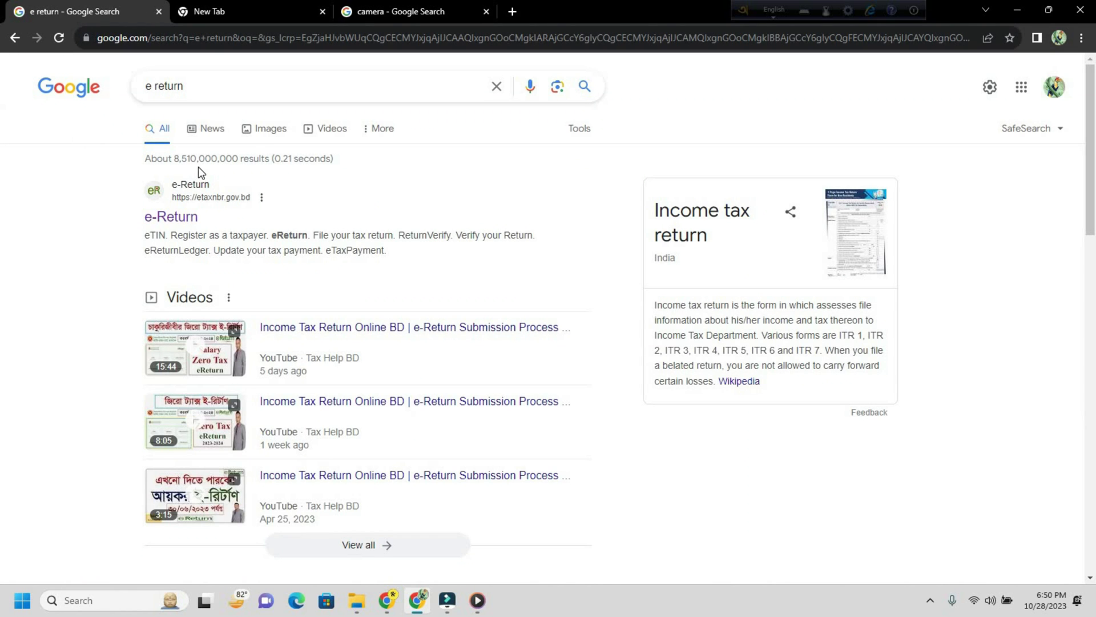
{"action": "left_click", "coordinate": [220, 188]}
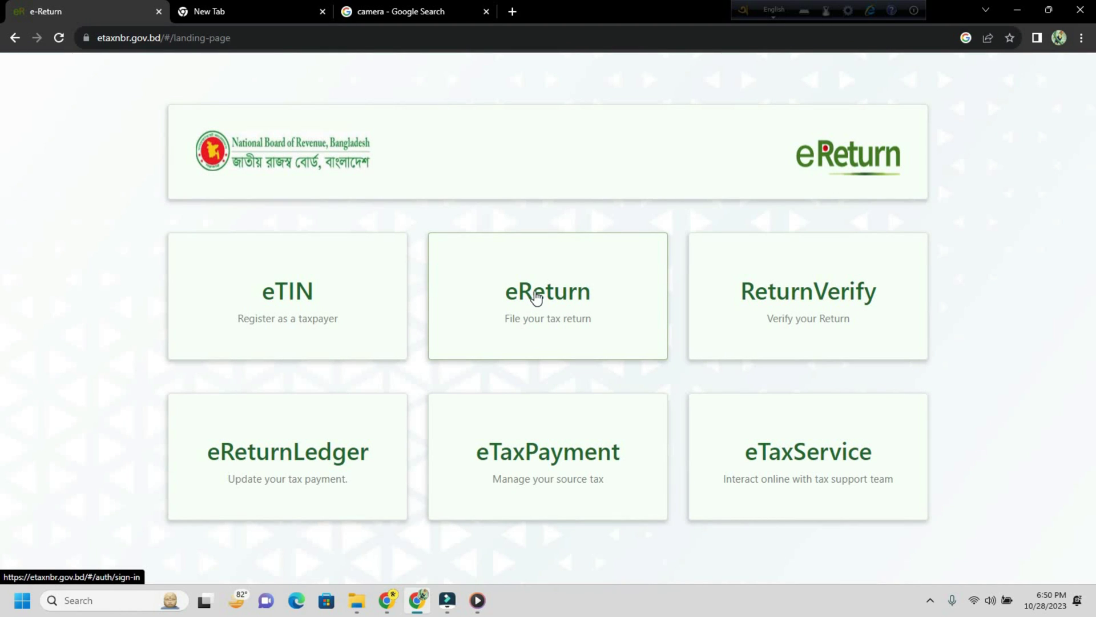
{"action": "left_click", "coordinate": [537, 296]}
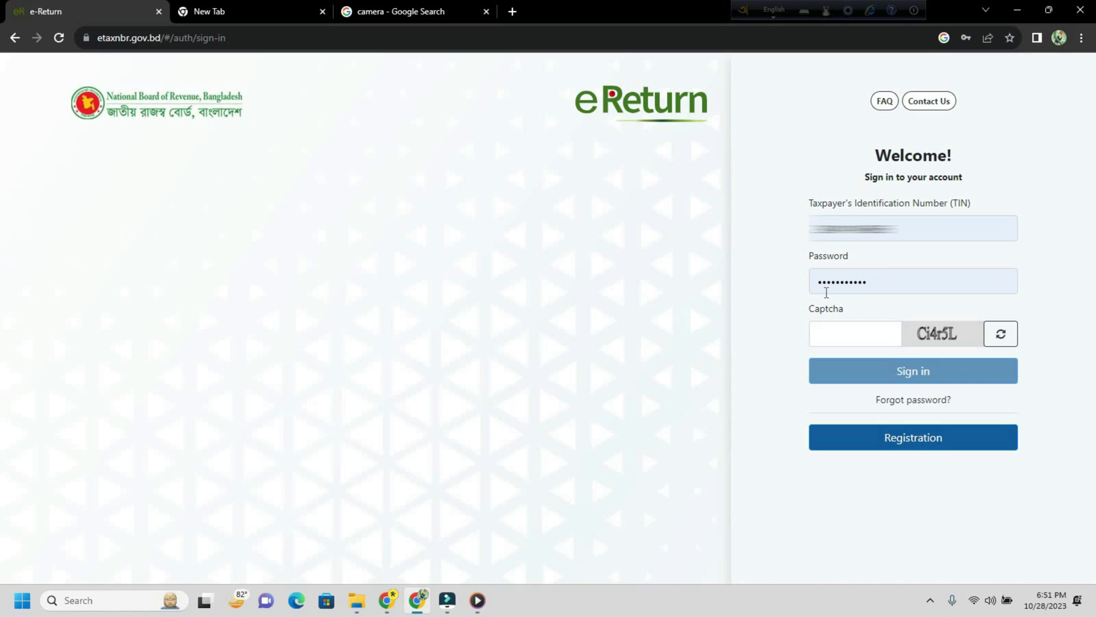
Refresh the captcha until it is readable, enter its code, and sign in with the prefilled TIN and password
{"action": "left_click", "coordinate": [842, 330]}
{"action": "left_click", "coordinate": [998, 336]}
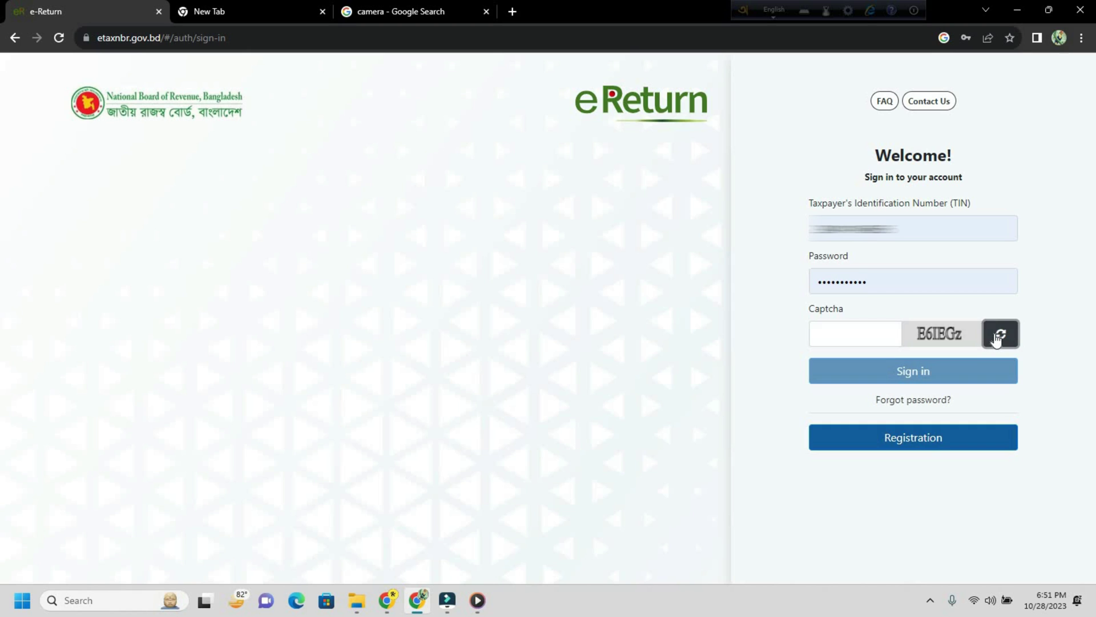
{"action": "left_click", "coordinate": [997, 338]}
{"action": "left_click", "coordinate": [996, 339]}
{"action": "left_click", "coordinate": [996, 339]}
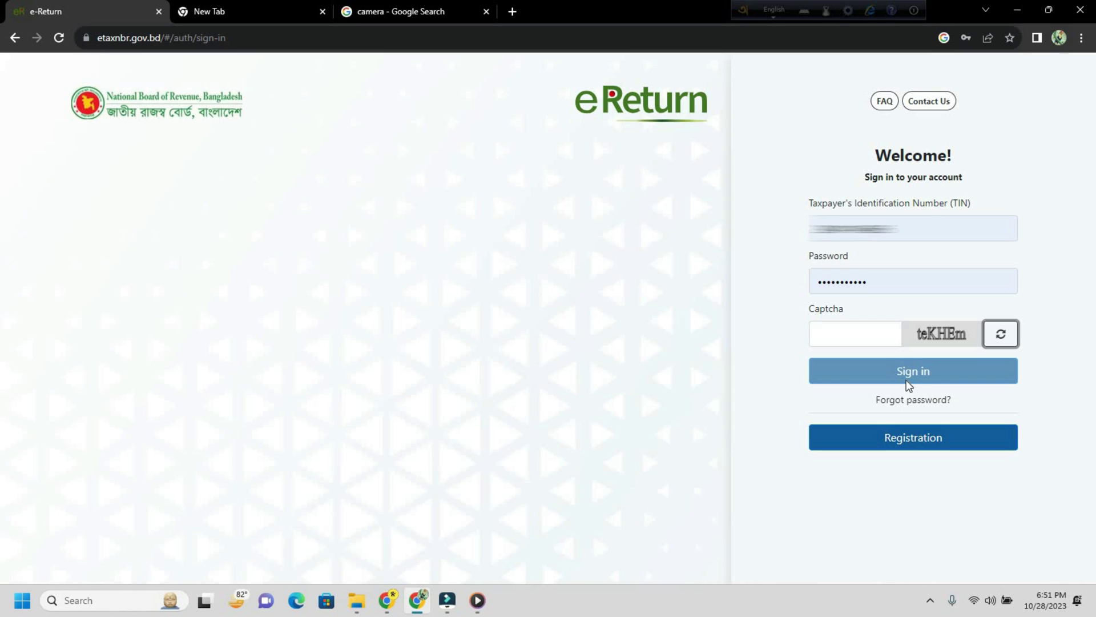
{"action": "type", "text": "teKHEm"}
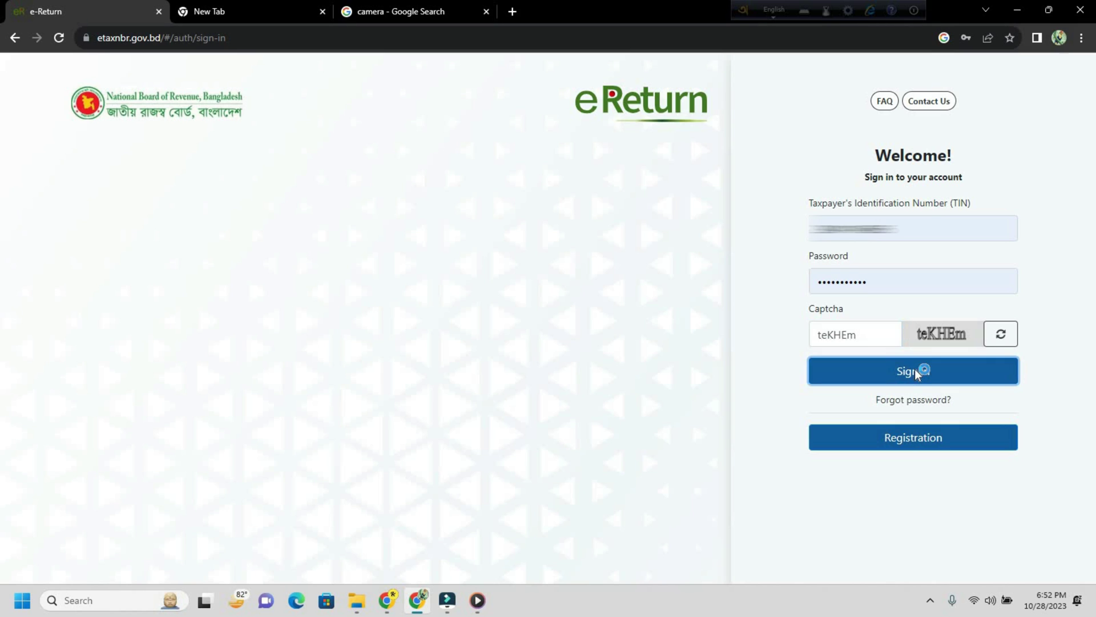
{"action": "left_click", "coordinate": [937, 371]}
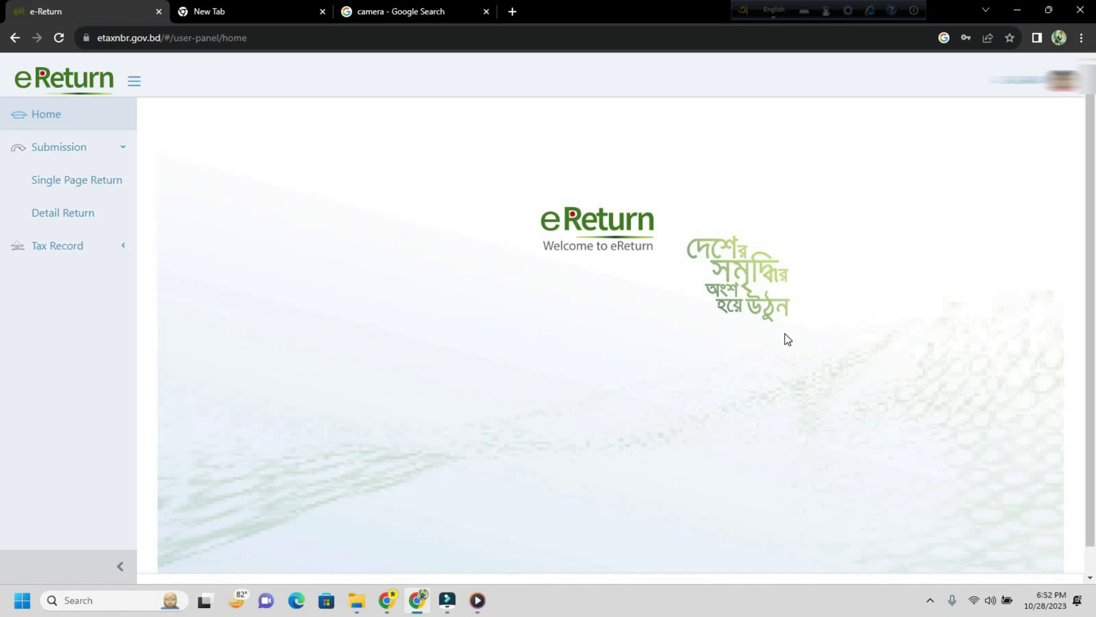
Open the Detail Return submission form
{"action": "left_click", "coordinate": [94, 158]}
{"action": "left_click", "coordinate": [93, 158]}
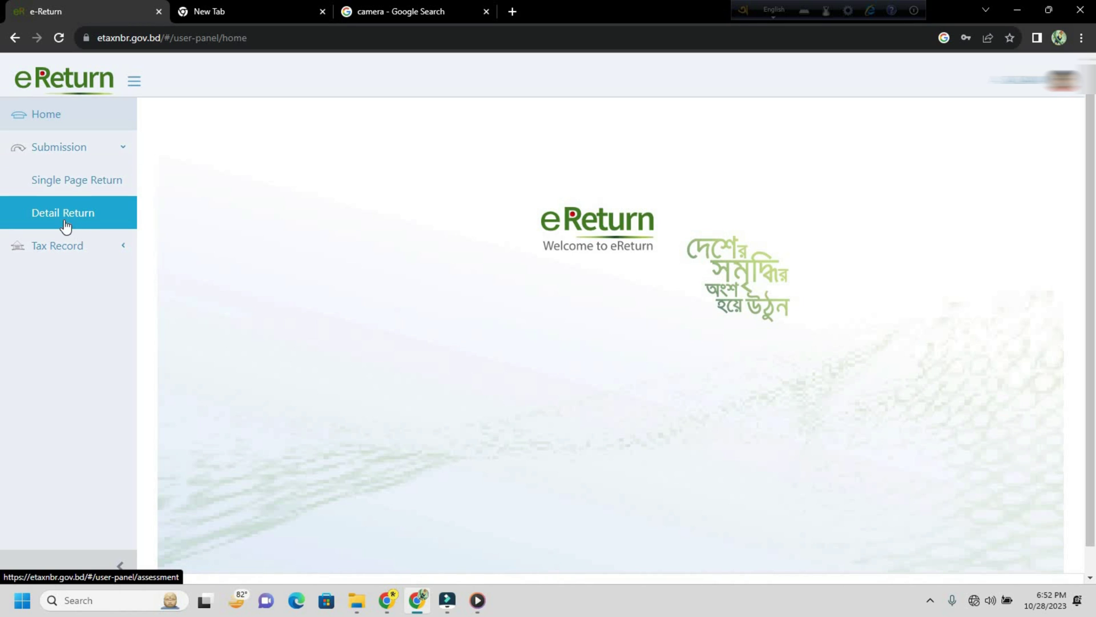
{"action": "left_click", "coordinate": [86, 217]}
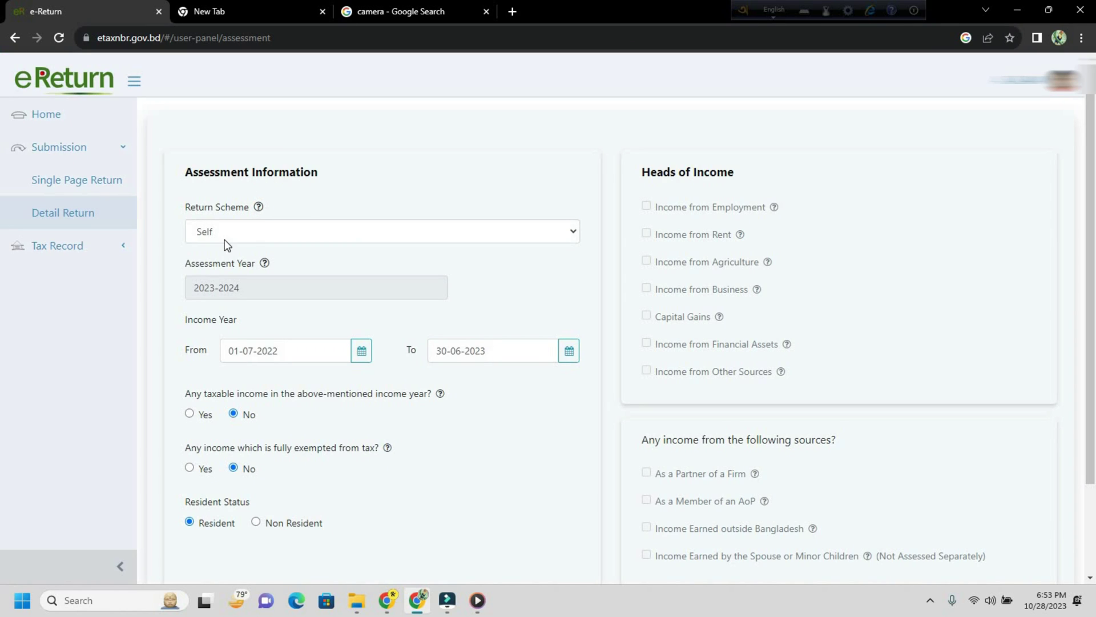
Keep Self as the return scheme, review the assessment details, and save the assessment and additional information pages to reach Expenditure
{"action": "left_click", "coordinate": [324, 234]}
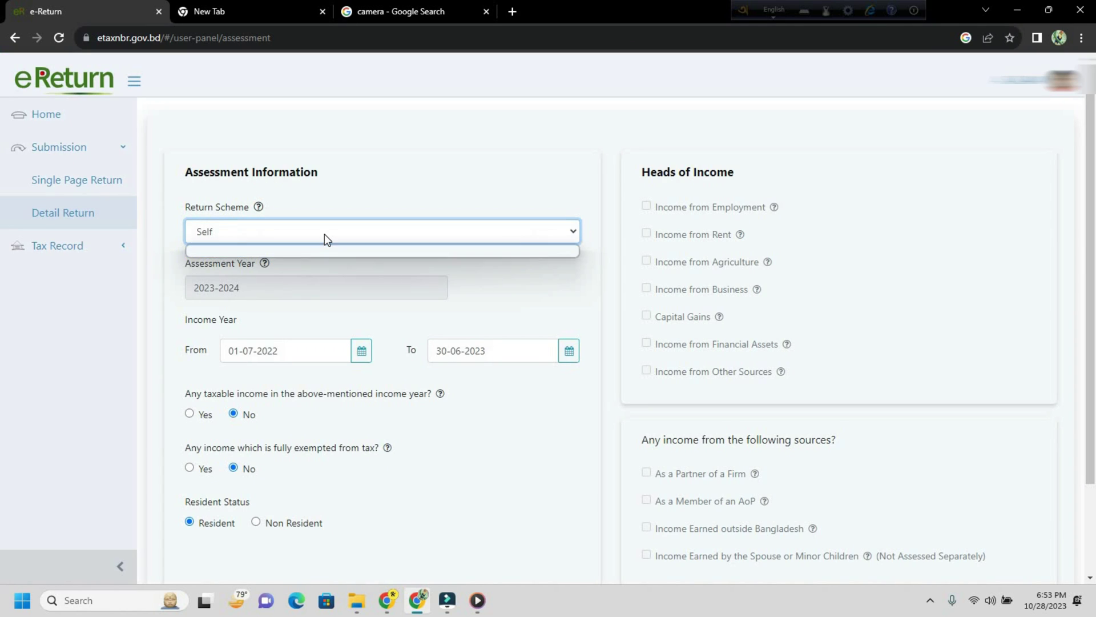
{"action": "left_click", "coordinate": [324, 234]}
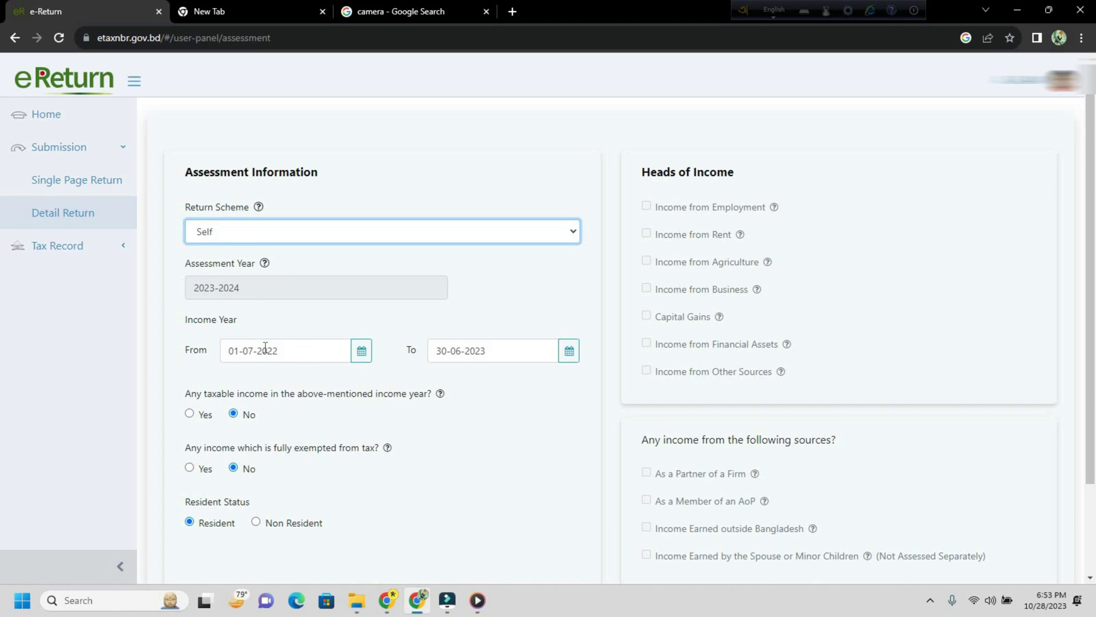
{"action": "scroll", "coordinate": [342, 354], "scroll_direction": "down", "scroll_amount": 1}
{"action": "scroll", "coordinate": [334, 352], "scroll_direction": "down", "scroll_amount": 1}
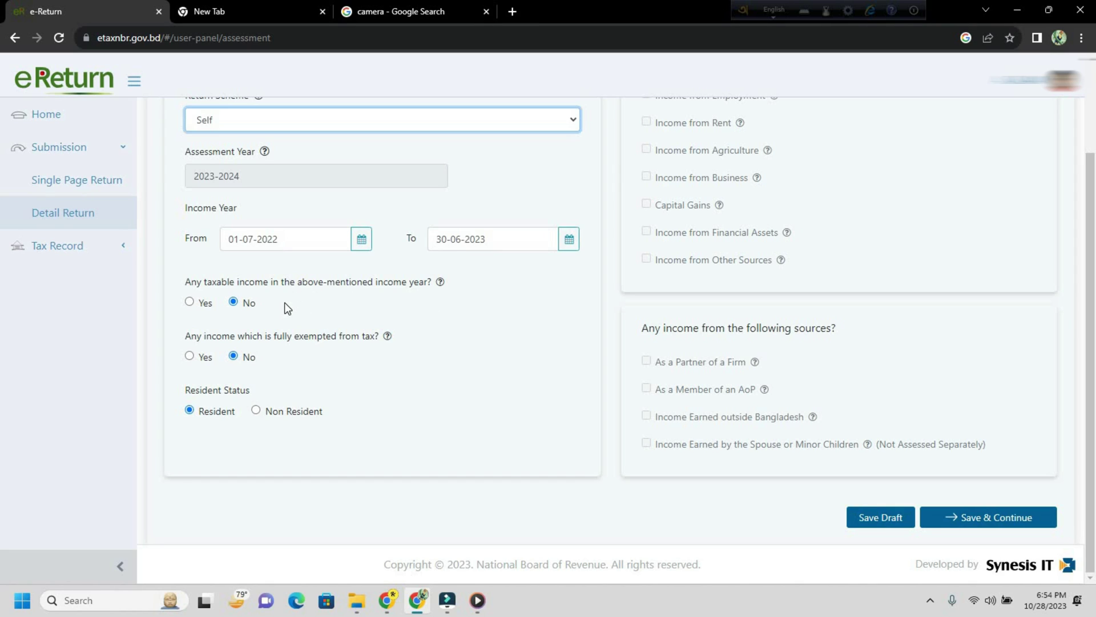
{"action": "scroll", "coordinate": [286, 308], "scroll_direction": "up", "scroll_amount": 1}
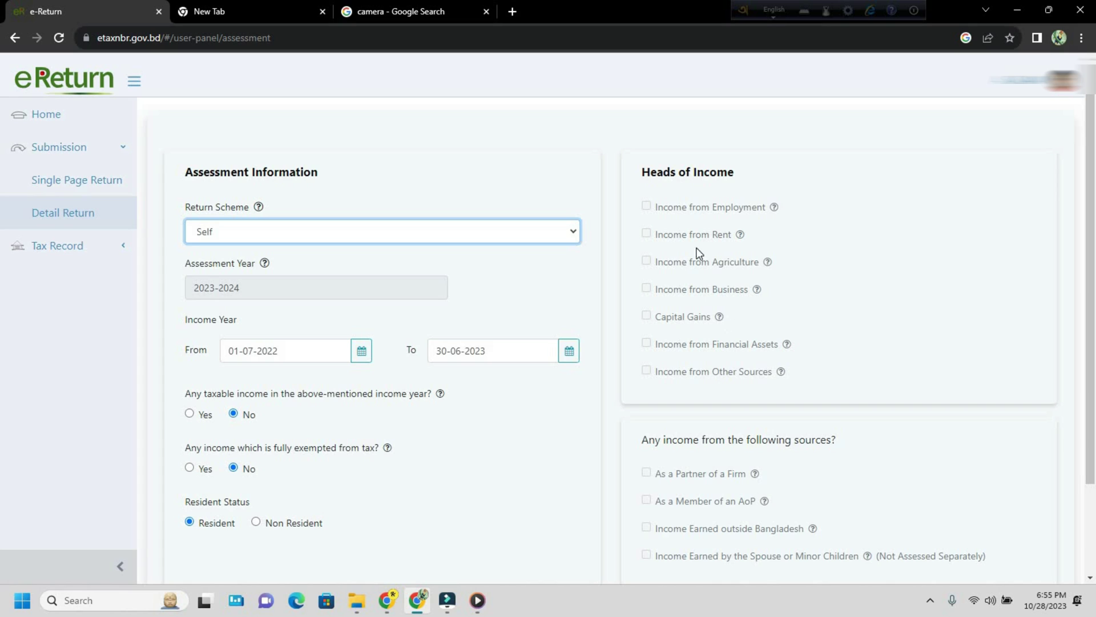
{"action": "scroll", "coordinate": [678, 291], "scroll_direction": "down", "scroll_amount": 1}
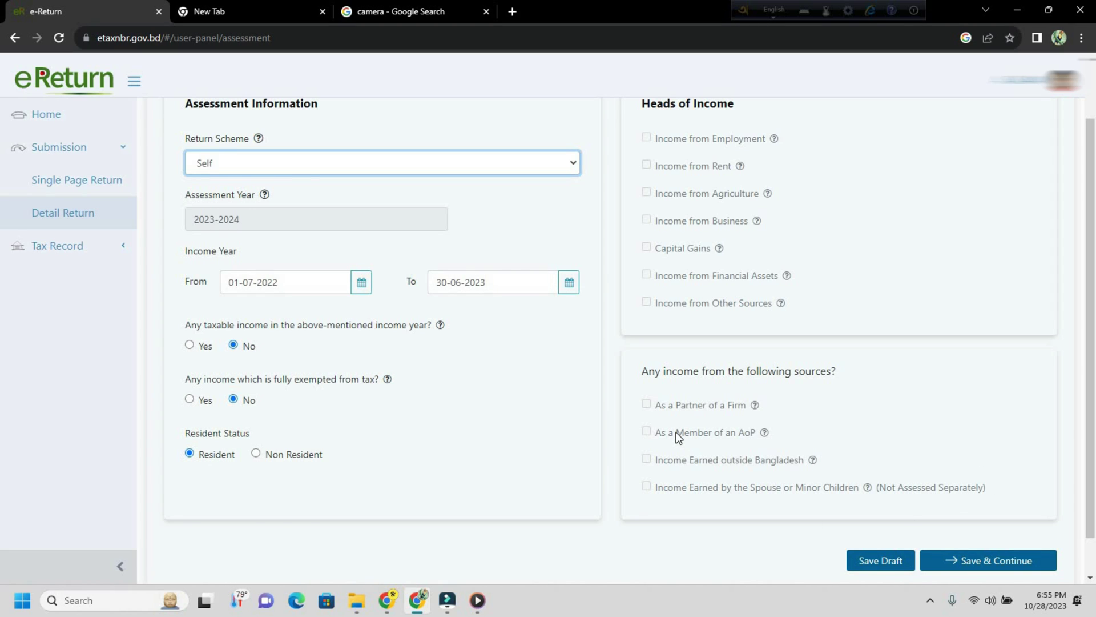
{"action": "scroll", "coordinate": [679, 436], "scroll_direction": "up", "scroll_amount": 1}
{"action": "scroll", "coordinate": [829, 491], "scroll_direction": "down", "scroll_amount": 2}
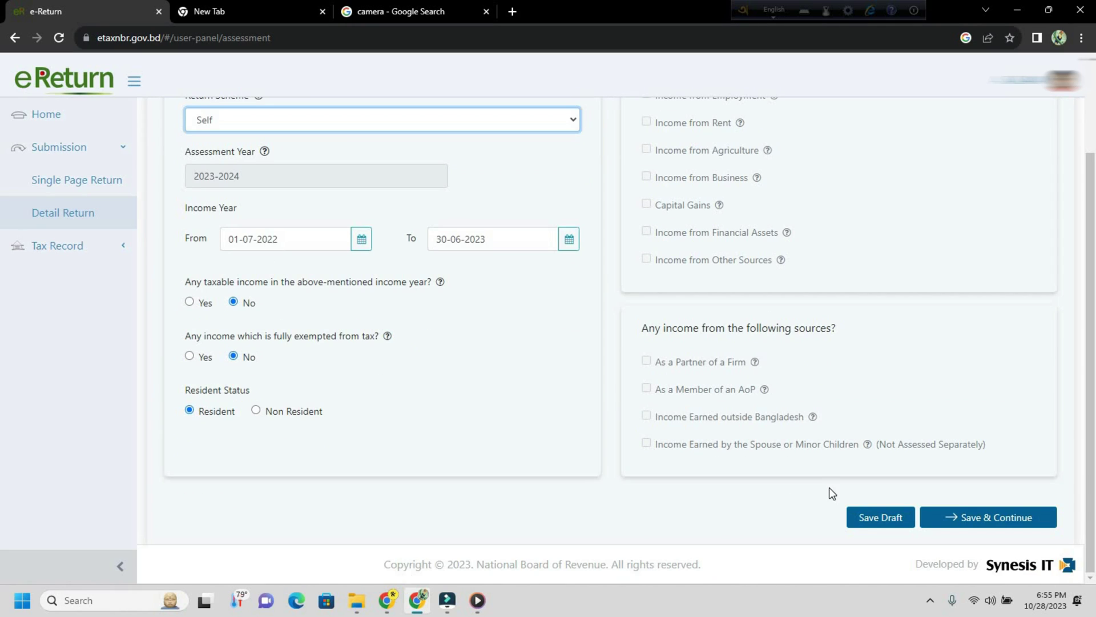
{"action": "left_click", "coordinate": [980, 523]}
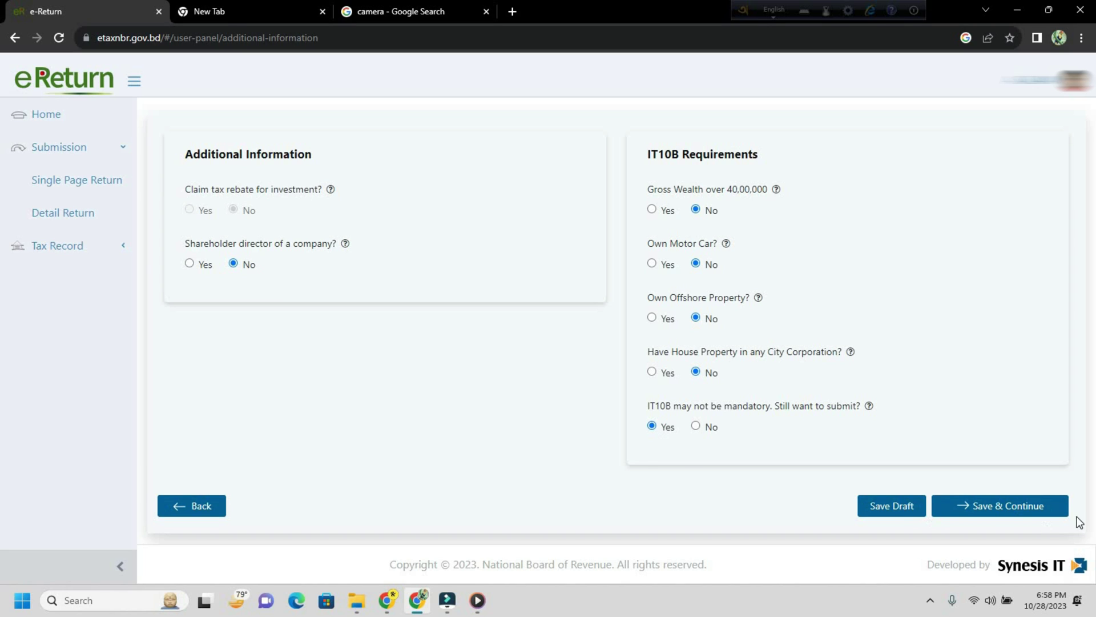
{"action": "left_click", "coordinate": [1005, 508]}
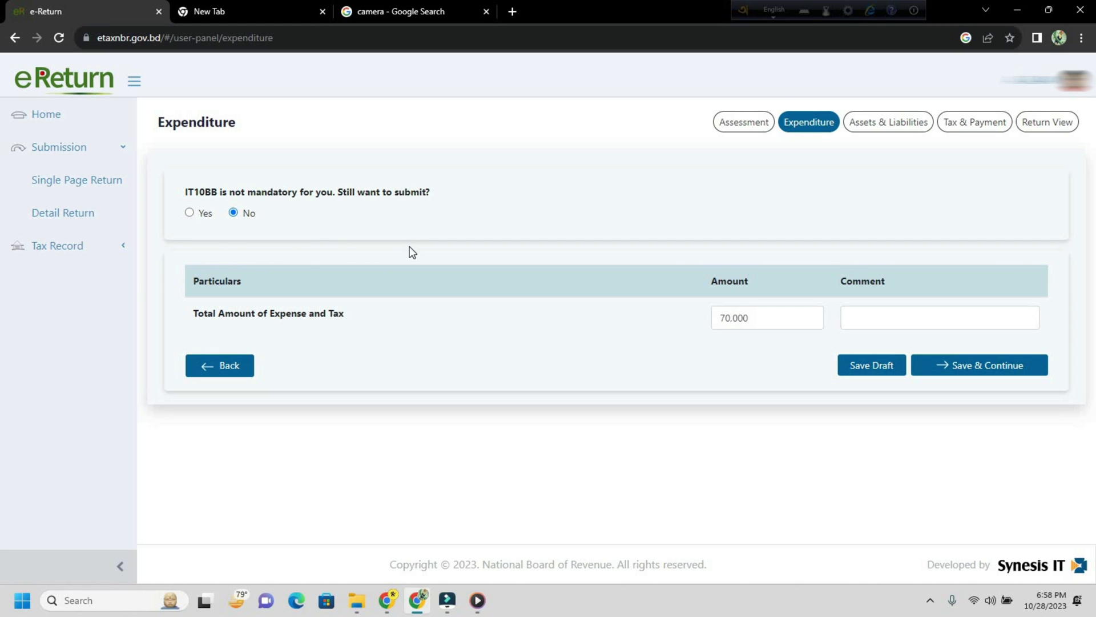
Switch the IT10BB submission option to Yes, examine the itemised expense rows, and set the option back to No
{"action": "left_click", "coordinate": [189, 213]}
{"action": "scroll", "coordinate": [585, 362], "scroll_direction": "down", "scroll_amount": 5}
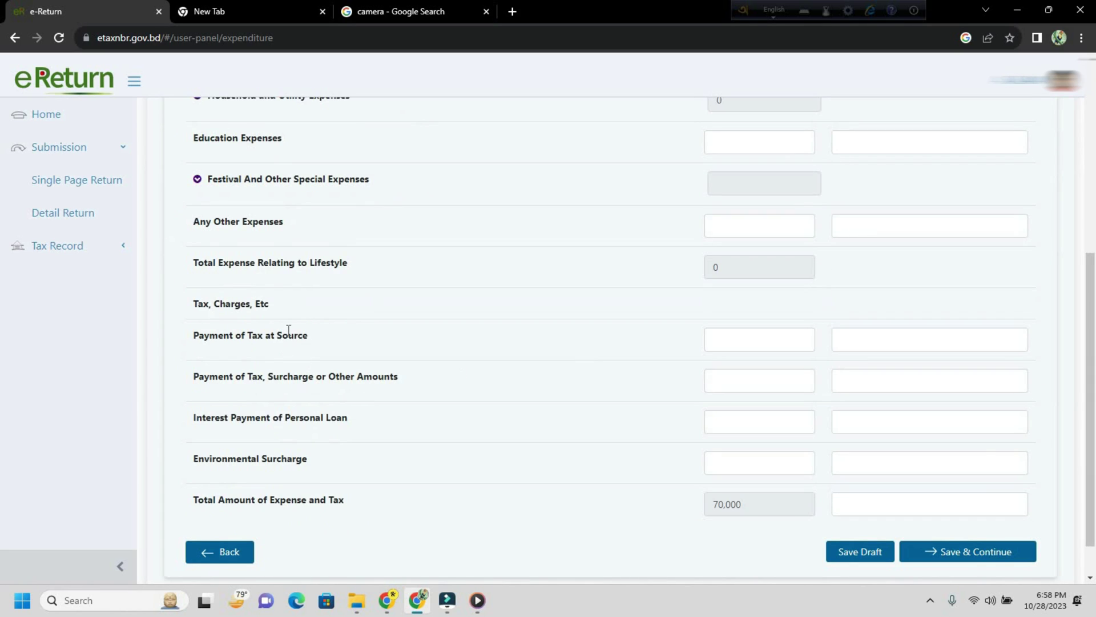
{"action": "scroll", "coordinate": [318, 326], "scroll_direction": "up", "scroll_amount": 3}
{"action": "scroll", "coordinate": [319, 326], "scroll_direction": "up", "scroll_amount": 1}
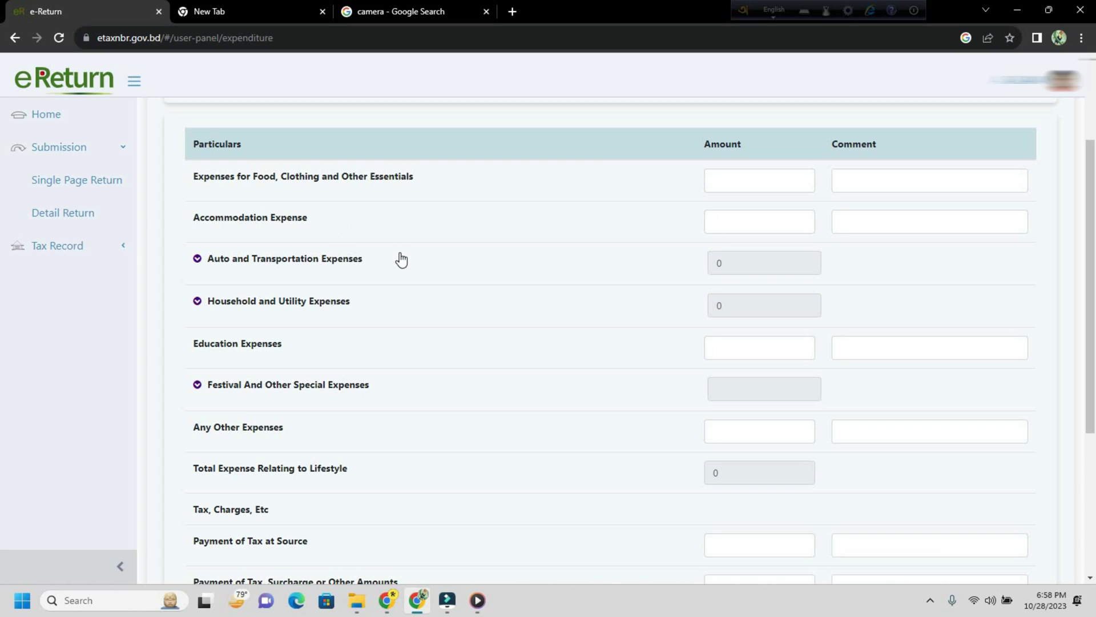
{"action": "scroll", "coordinate": [446, 291], "scroll_direction": "down", "scroll_amount": 1}
{"action": "scroll", "coordinate": [448, 292], "scroll_direction": "down", "scroll_amount": 2}
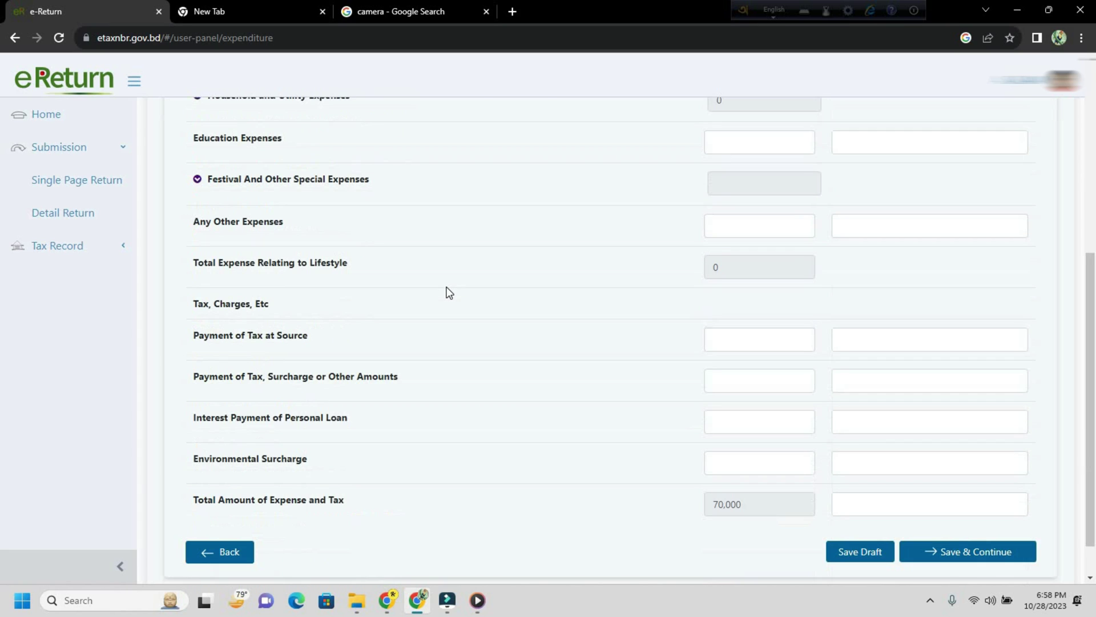
{"action": "scroll", "coordinate": [450, 292], "scroll_direction": "down", "scroll_amount": 1}
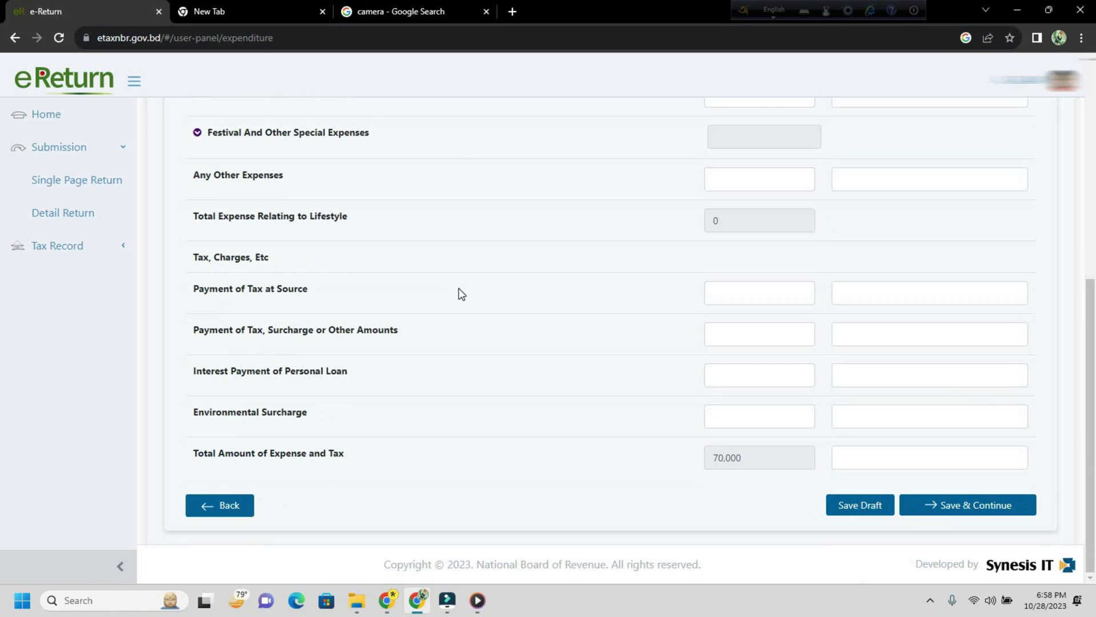
{"action": "scroll", "coordinate": [581, 394], "scroll_direction": "up", "scroll_amount": 3}
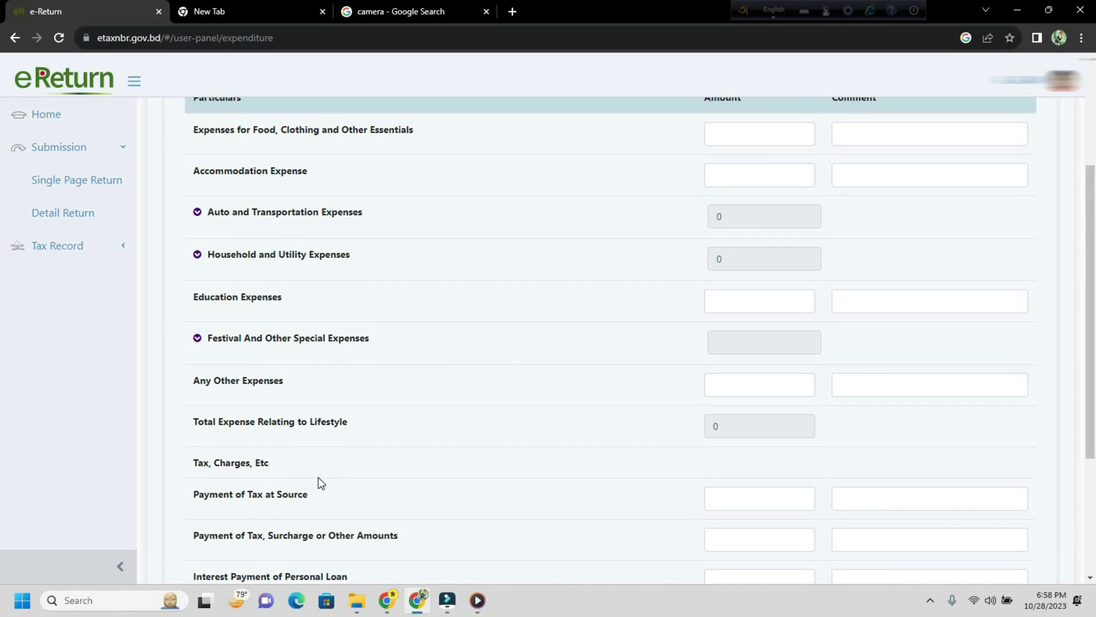
{"action": "scroll", "coordinate": [222, 479], "scroll_direction": "up", "scroll_amount": 2}
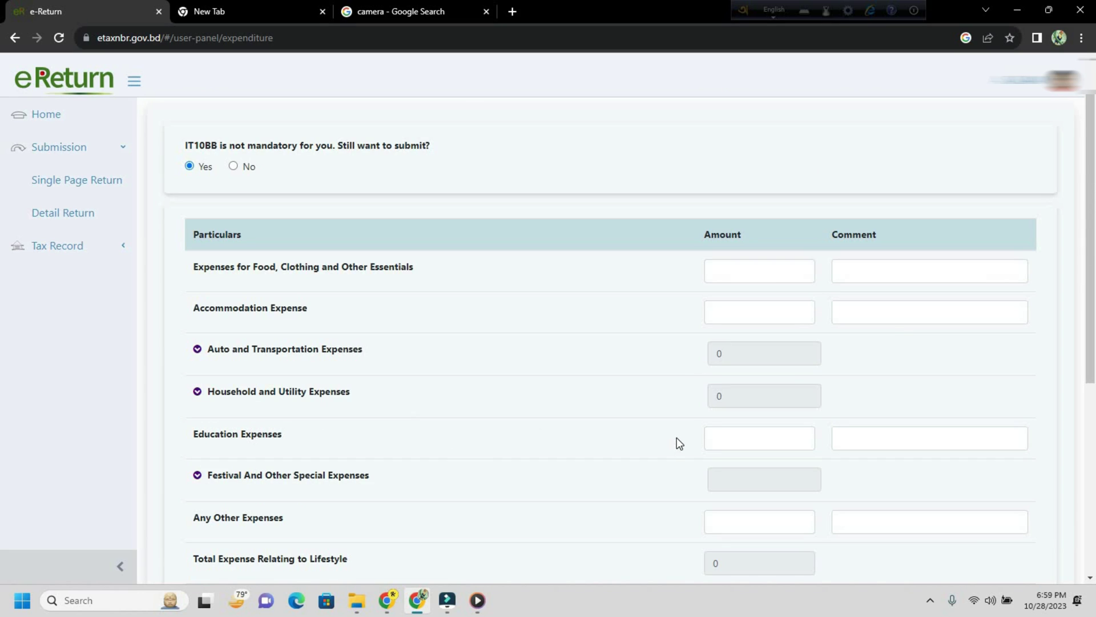
{"action": "scroll", "coordinate": [680, 430], "scroll_direction": "up", "scroll_amount": 1}
{"action": "scroll", "coordinate": [742, 408], "scroll_direction": "down", "scroll_amount": 4}
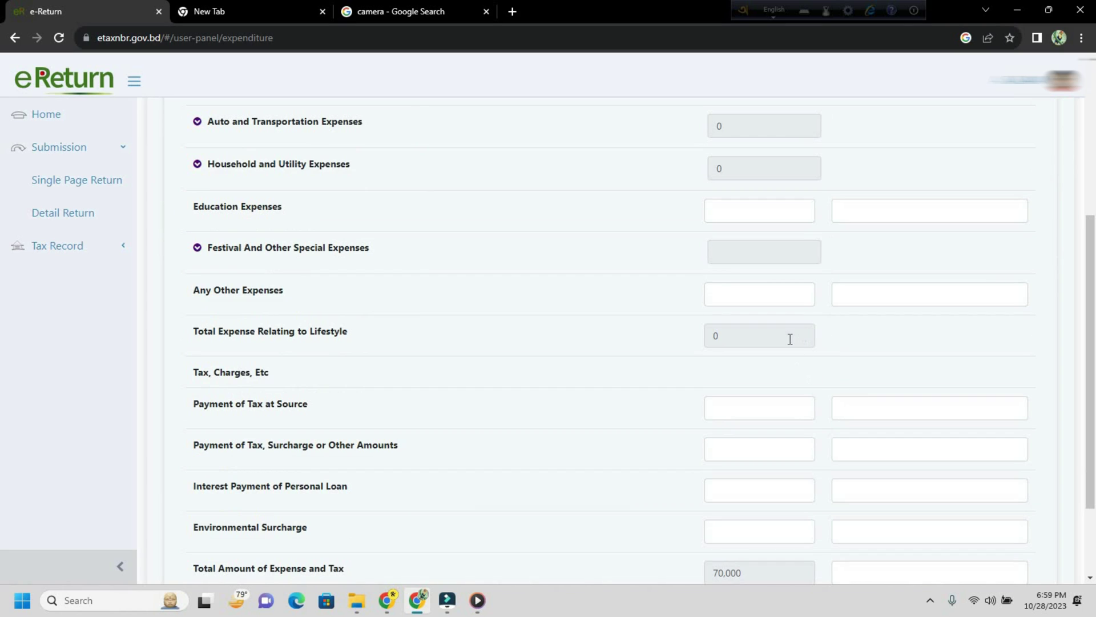
{"action": "scroll", "coordinate": [798, 382], "scroll_direction": "down", "scroll_amount": 2}
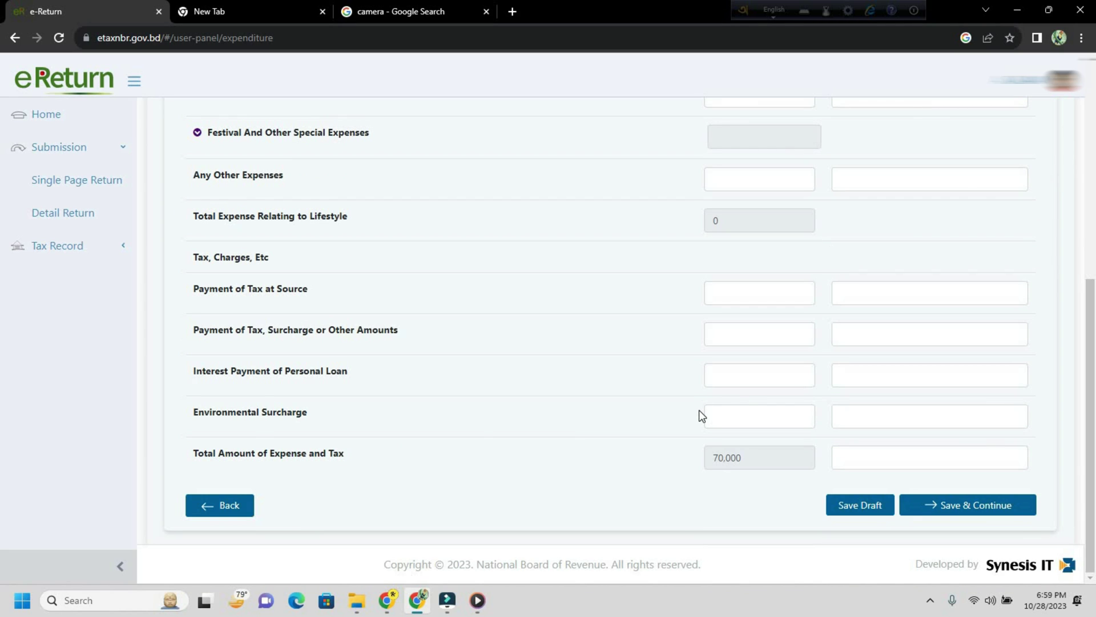
{"action": "scroll", "coordinate": [698, 410], "scroll_direction": "up", "scroll_amount": 2}
{"action": "scroll", "coordinate": [699, 410], "scroll_direction": "up", "scroll_amount": 1}
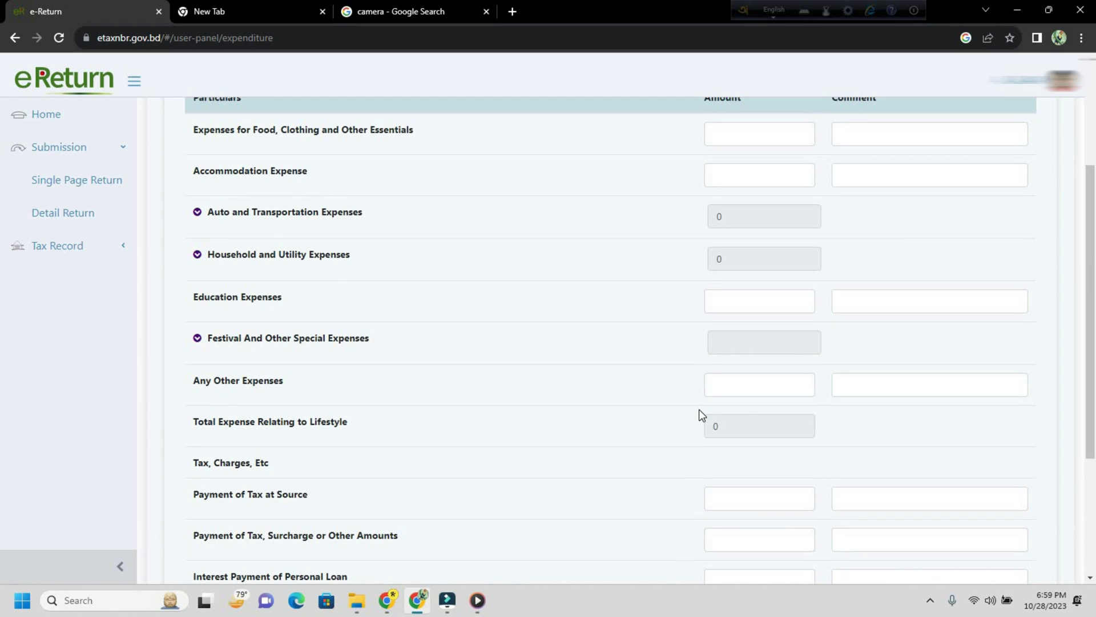
{"action": "scroll", "coordinate": [746, 420], "scroll_direction": "up", "scroll_amount": 1}
{"action": "scroll", "coordinate": [746, 420], "scroll_direction": "up", "scroll_amount": 2}
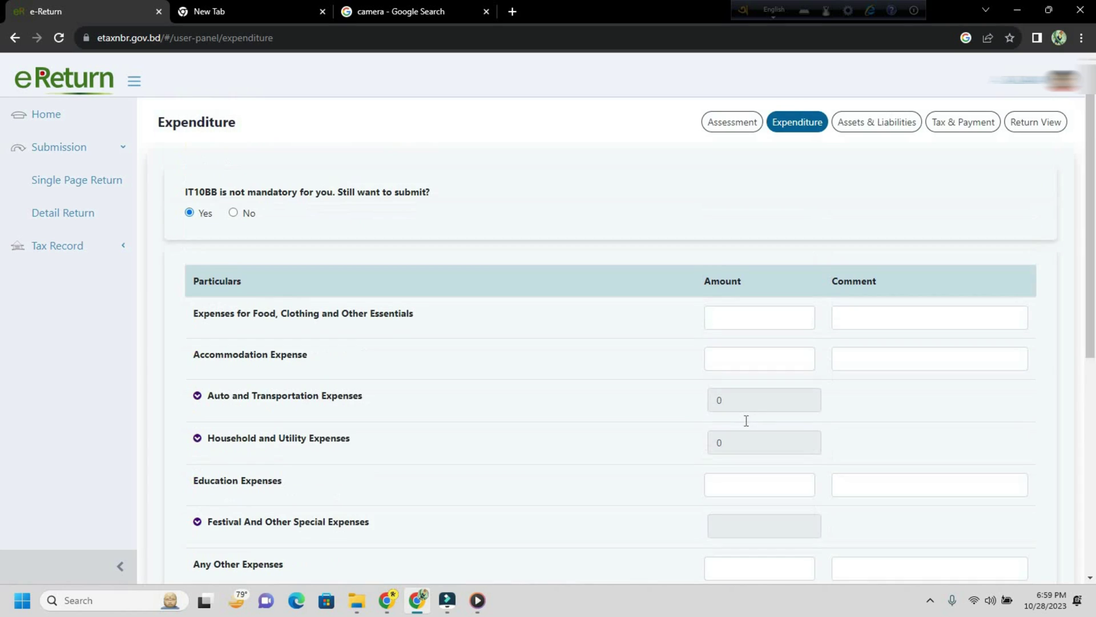
{"action": "left_click", "coordinate": [234, 213]}
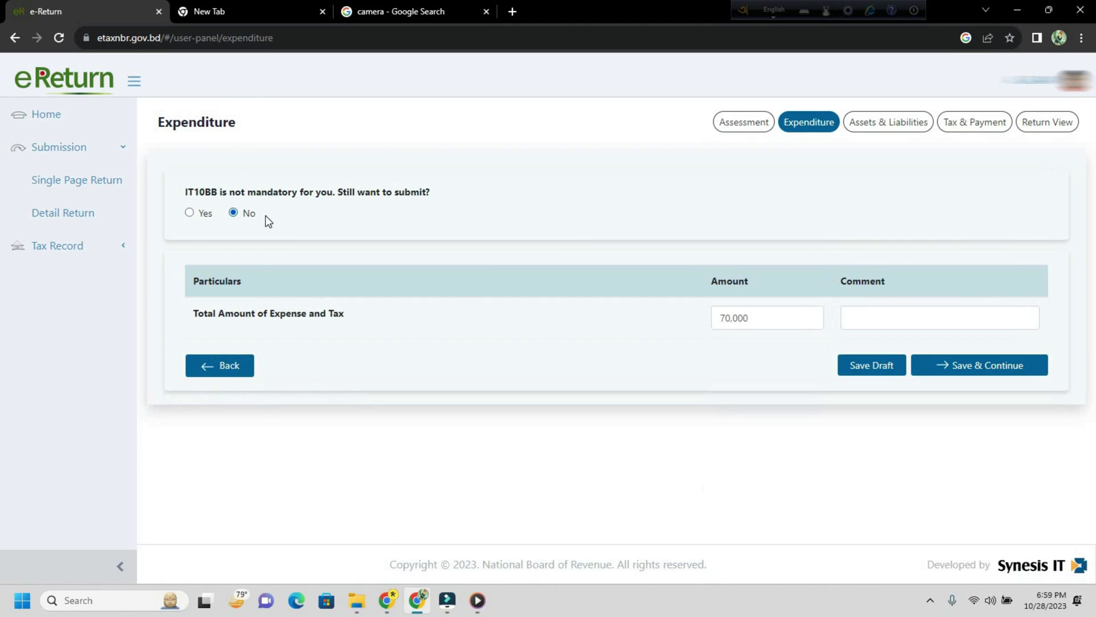
Keep the Total Amount of Expense and Tax at 70,000, then save and continue to Assets & Liabilities
{"action": "left_click", "coordinate": [764, 324]}
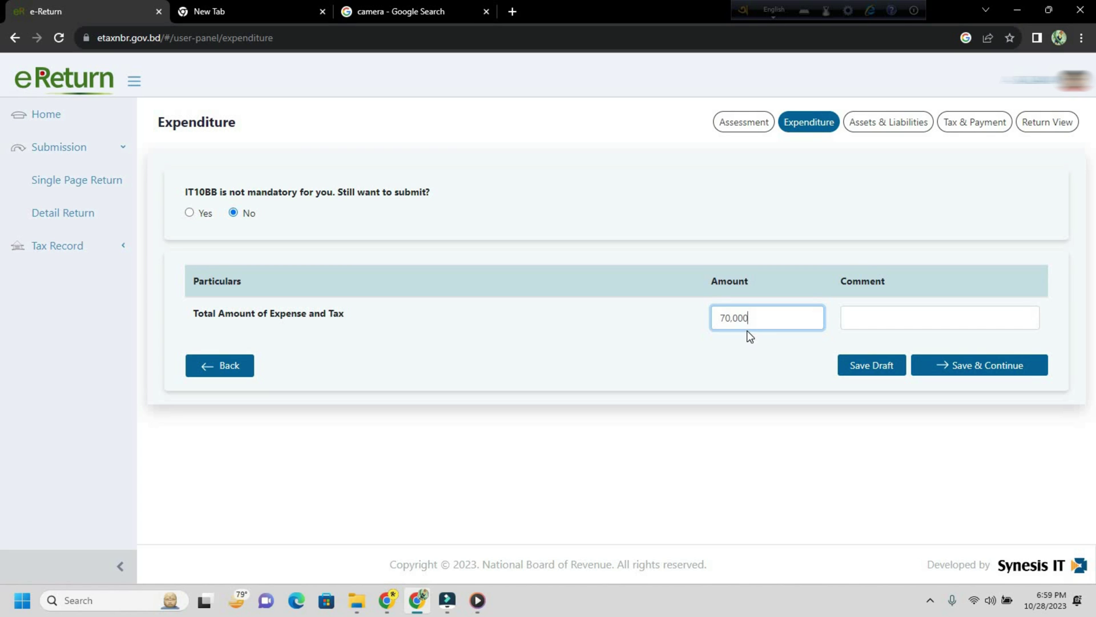
{"action": "left_click", "coordinate": [711, 348]}
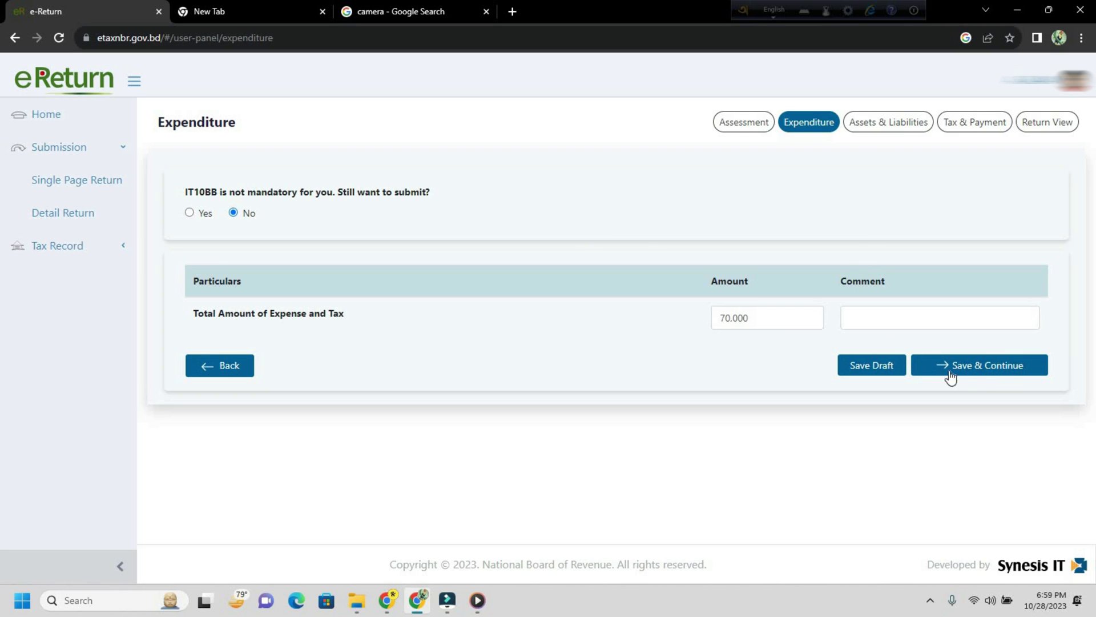
{"action": "left_click", "coordinate": [979, 371]}
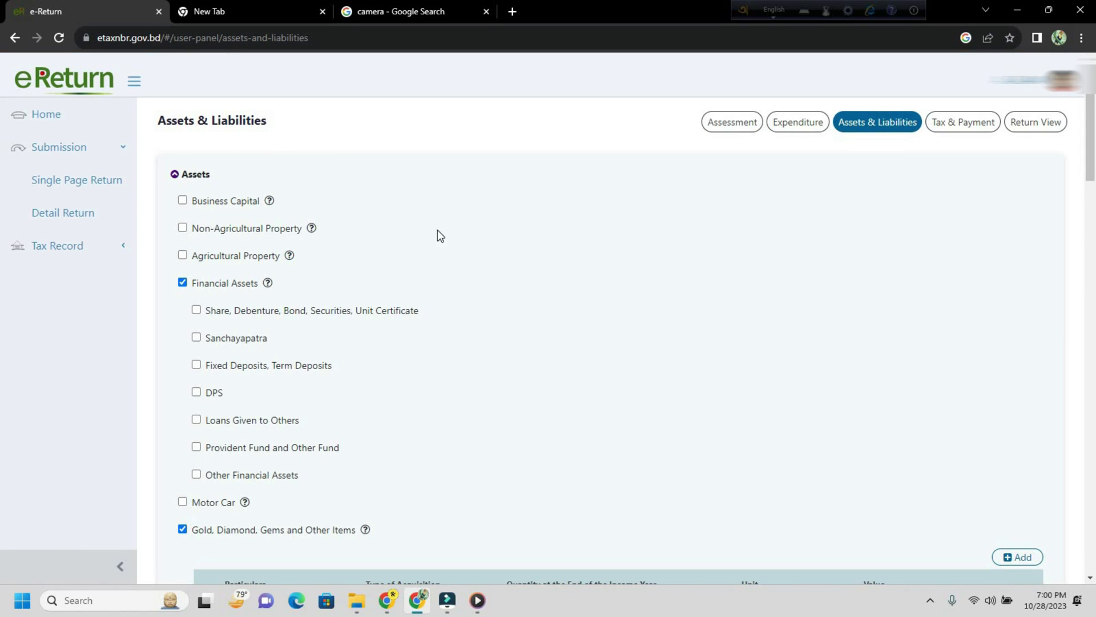
Review the asset categories and enable Non-Agricultural Property together with its Non-Agricultural Property sub-option
{"action": "scroll", "coordinate": [475, 251], "scroll_direction": "down", "scroll_amount": 2}
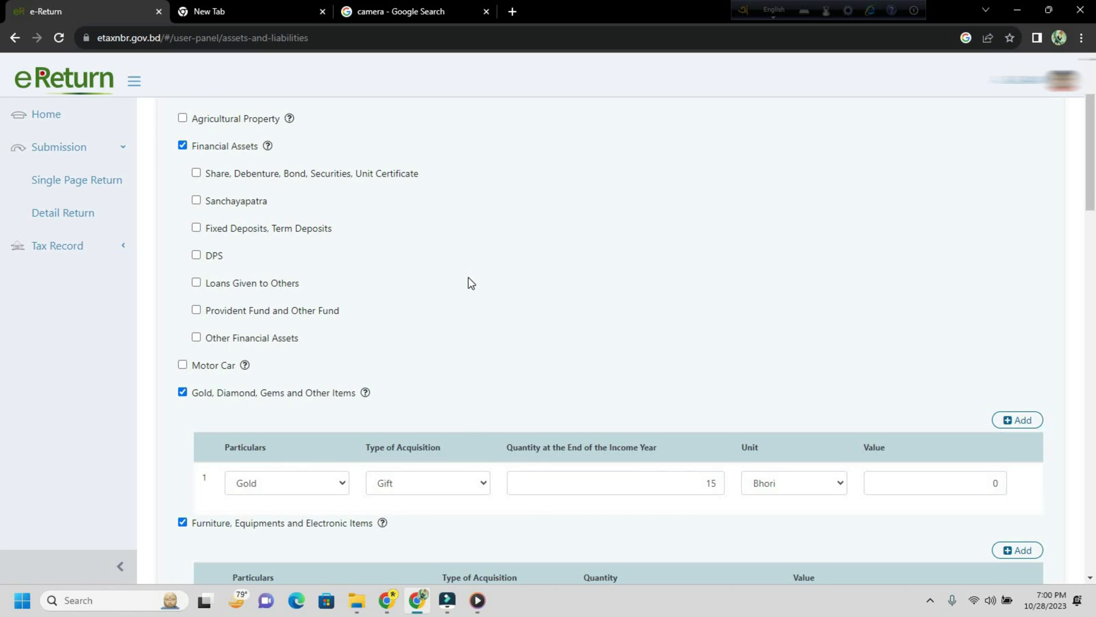
{"action": "scroll", "coordinate": [469, 279], "scroll_direction": "down", "scroll_amount": 2}
{"action": "scroll", "coordinate": [546, 287], "scroll_direction": "down", "scroll_amount": 2}
{"action": "scroll", "coordinate": [550, 300], "scroll_direction": "up", "scroll_amount": 6}
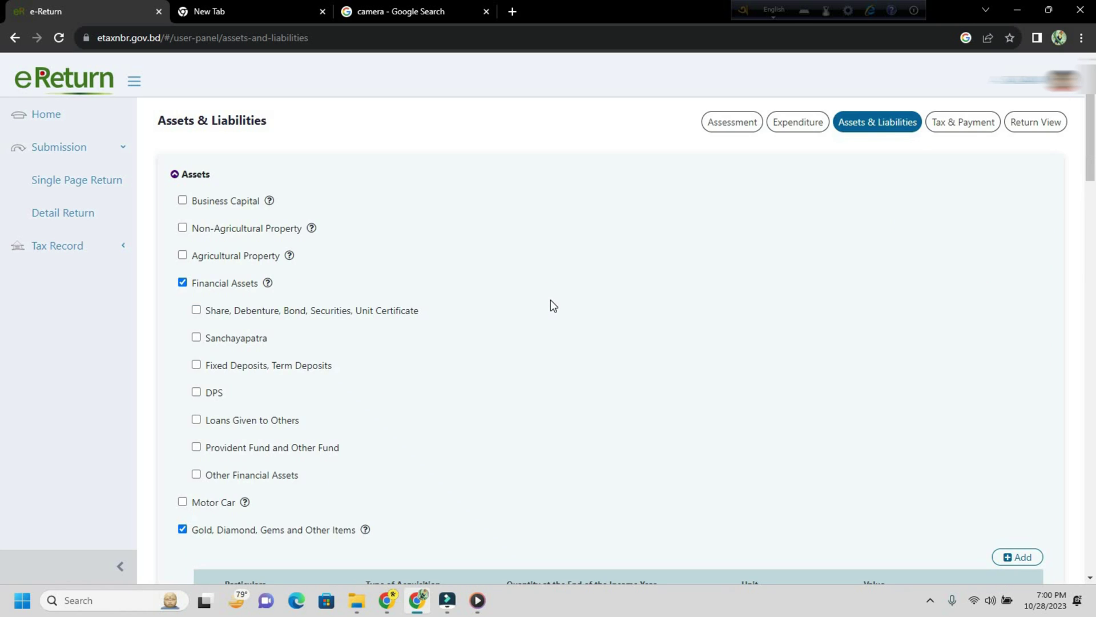
{"action": "left_click", "coordinate": [199, 173]}
{"action": "left_click", "coordinate": [182, 228]}
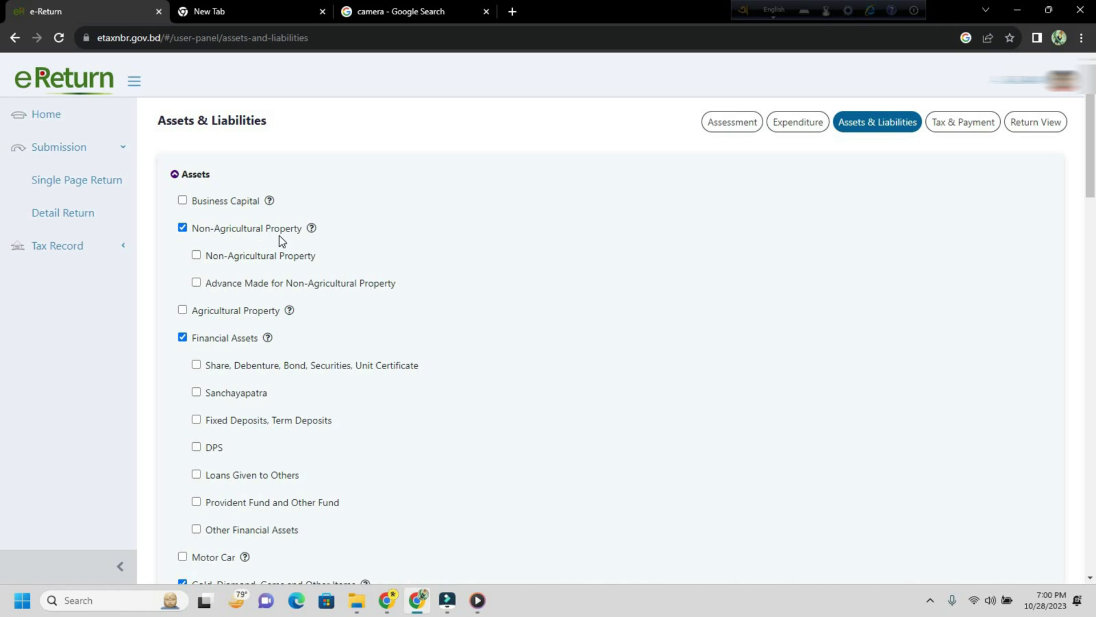
{"action": "left_click", "coordinate": [196, 256]}
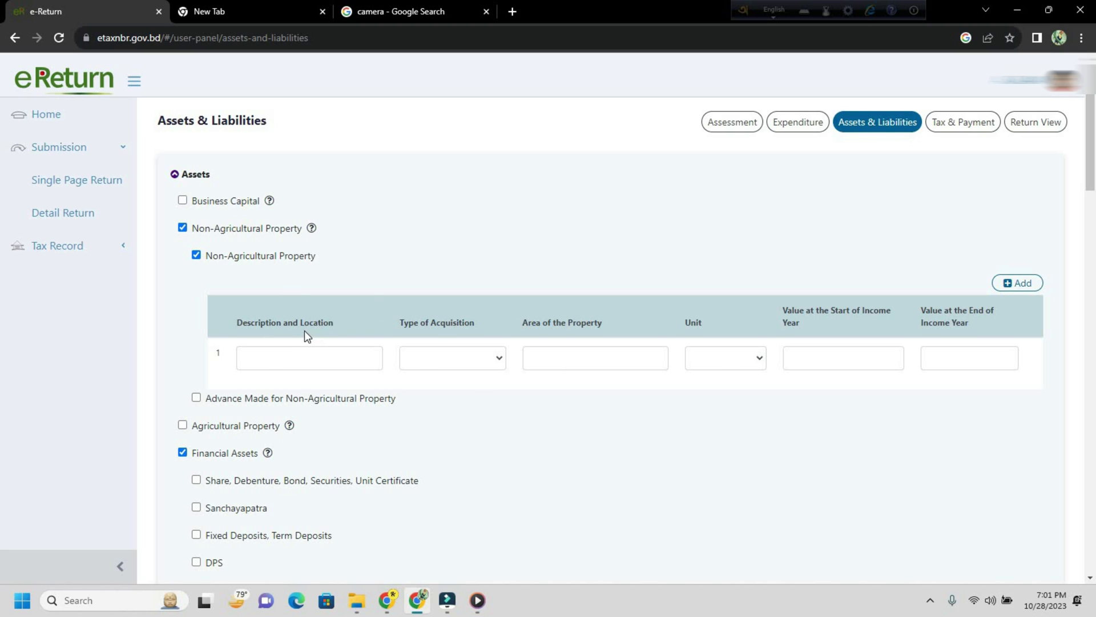
Fill the first non-agricultural property row with "Description and Location" as its description and Inheritance as its type of acquisition
{"action": "left_click", "coordinate": [317, 357]}
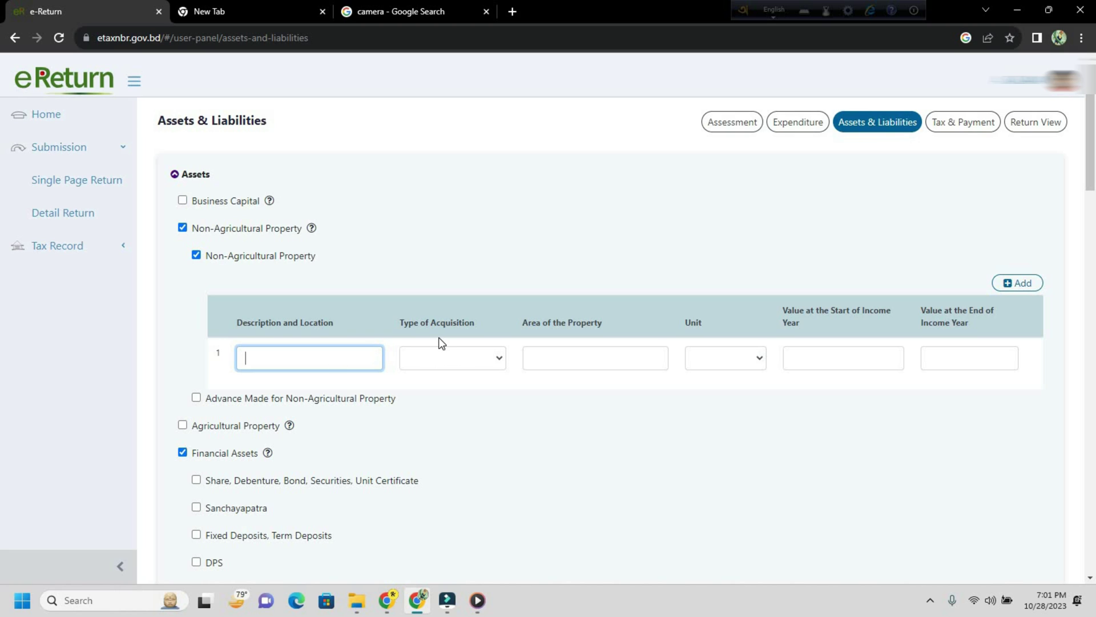
{"action": "left_click", "coordinate": [457, 358]}
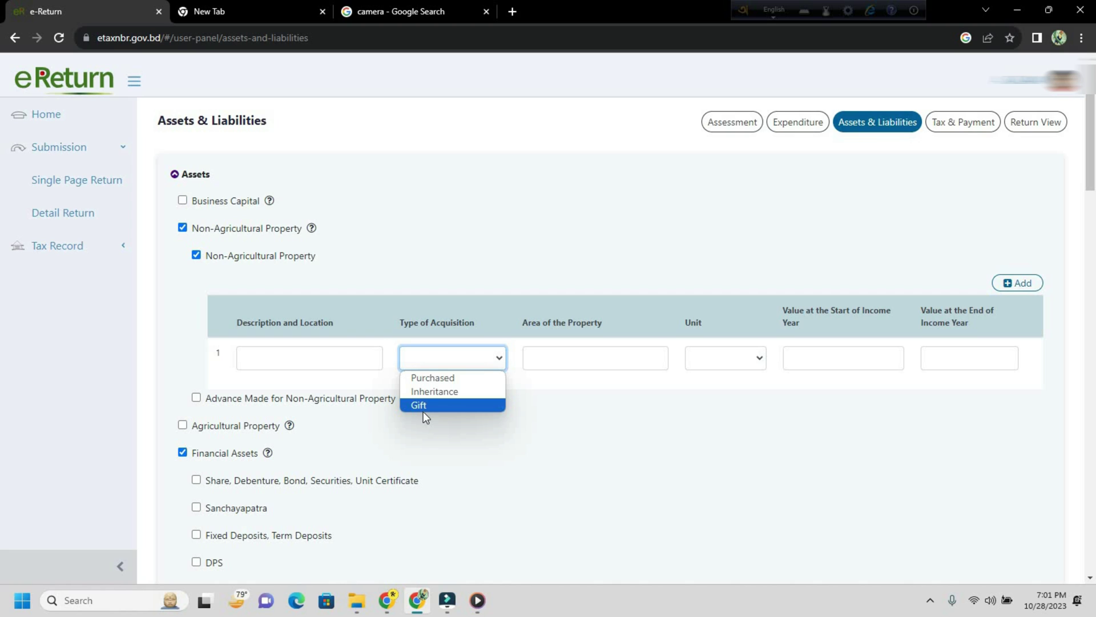
{"action": "left_click", "coordinate": [453, 392]}
{"action": "left_click_drag", "start_coordinate": [334, 323], "coordinate": [239, 336]}
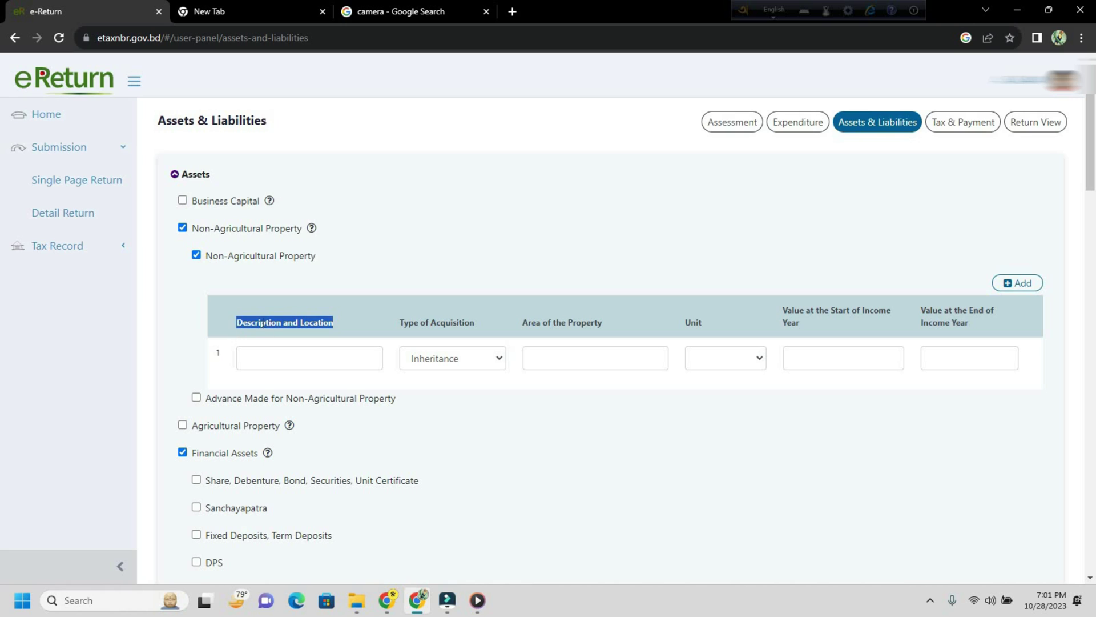
{"action": "right_click", "coordinate": [262, 323]}
{"action": "left_click", "coordinate": [298, 329]}
{"action": "left_click", "coordinate": [296, 357]}
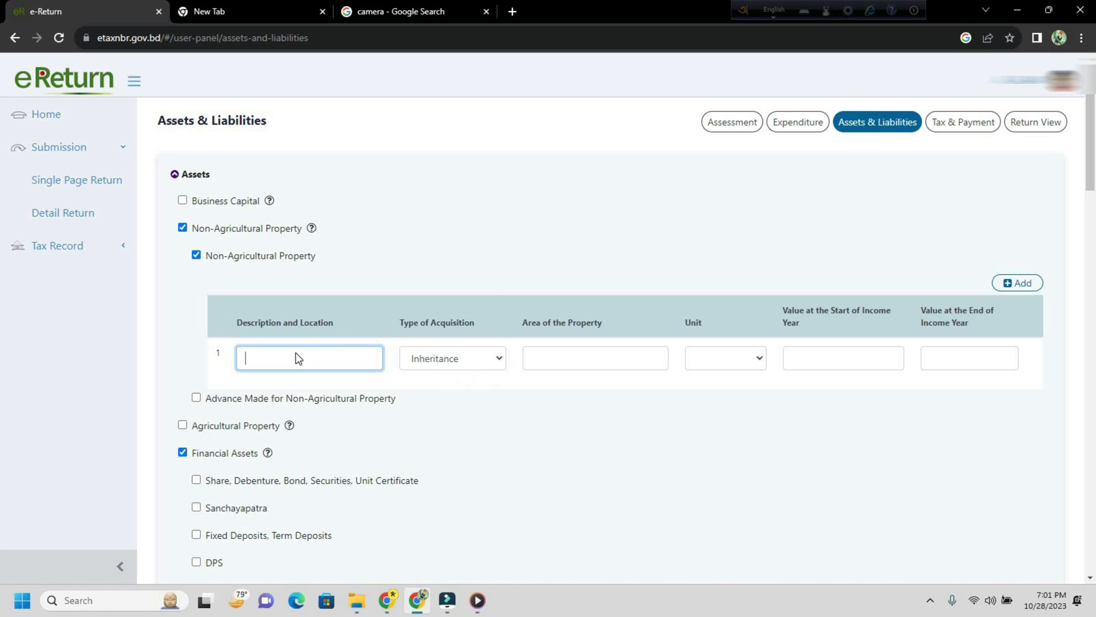
{"action": "right_click", "coordinate": [296, 357]}
{"action": "left_click", "coordinate": [313, 230]}
{"action": "key", "text": "Tab"}
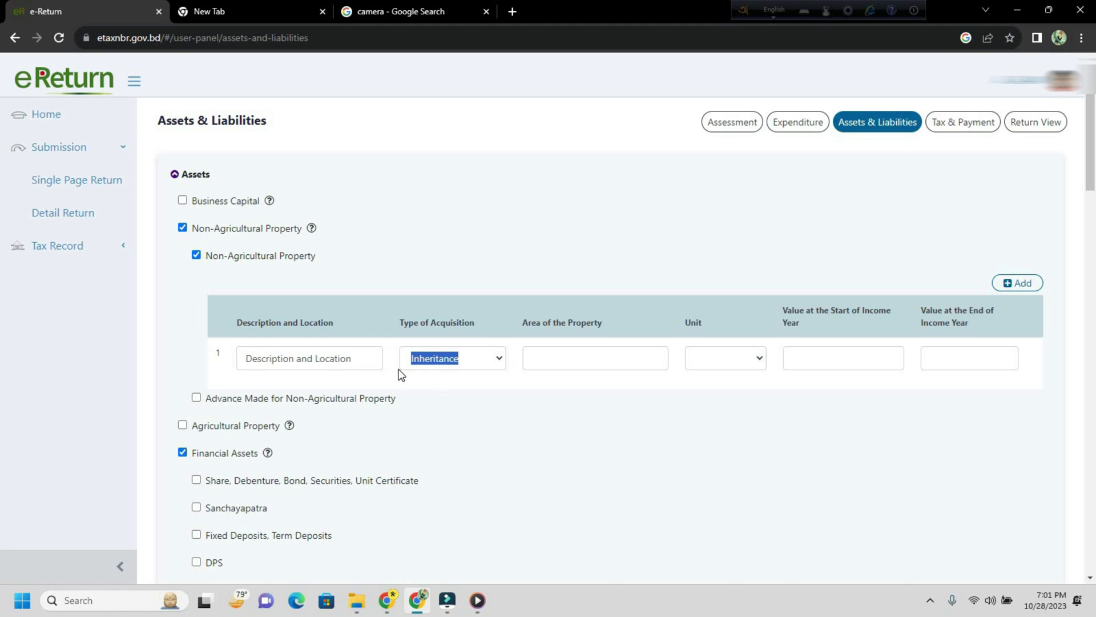
{"action": "key", "text": "Tab"}
Set the first non-agricultural property's area to 6 with acre as the unit
{"action": "left_click", "coordinate": [568, 360]}
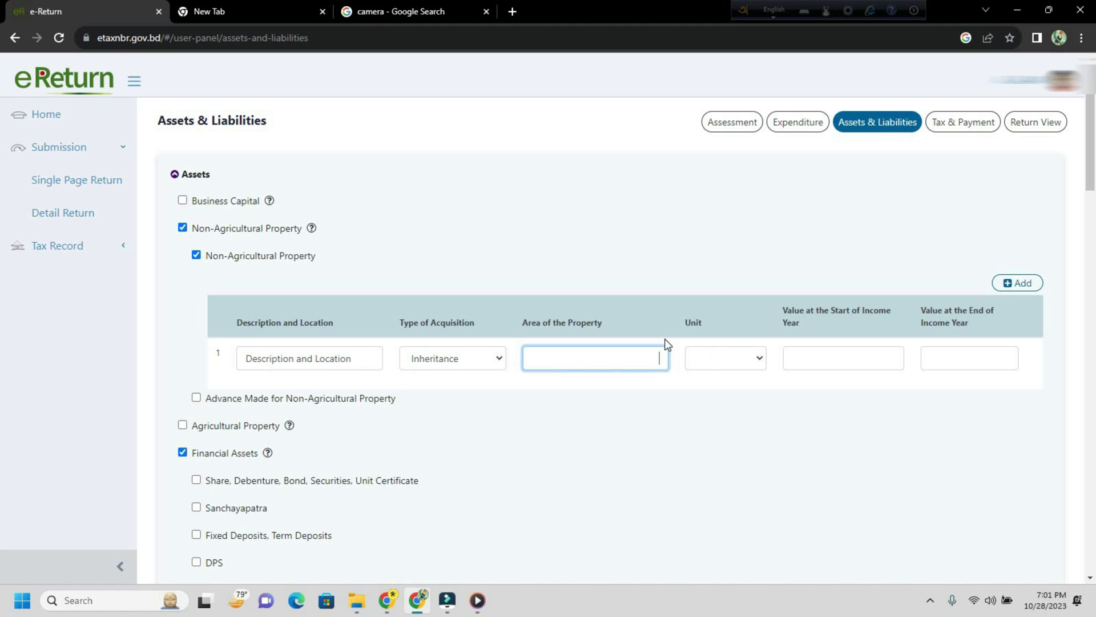
{"action": "left_click", "coordinate": [726, 366]}
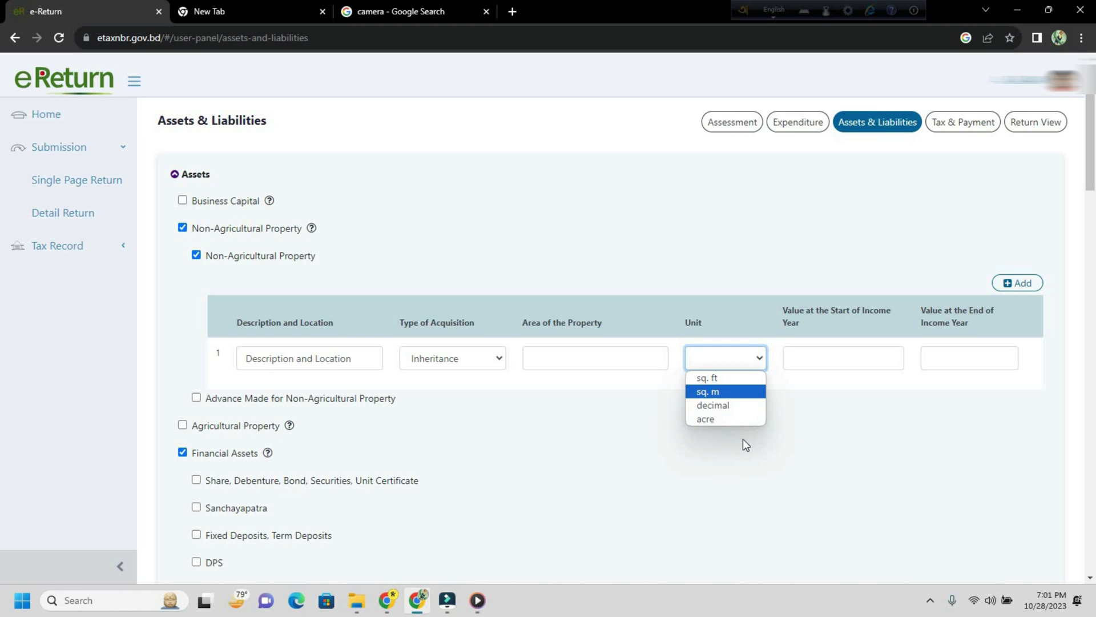
{"action": "left_click", "coordinate": [718, 417]}
{"action": "left_click", "coordinate": [608, 358]}
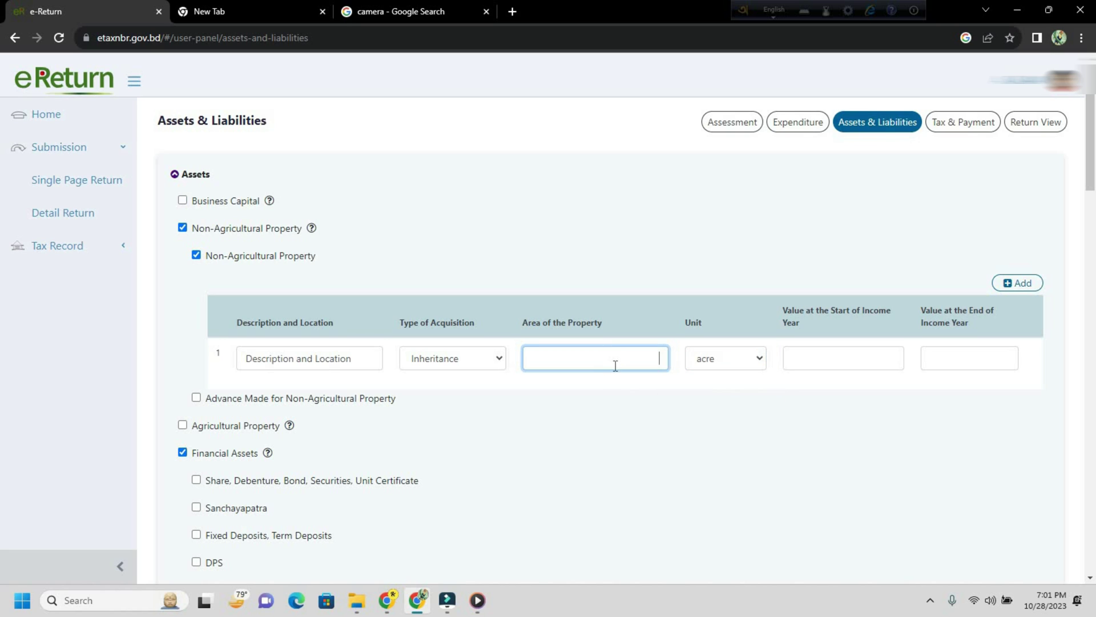
{"action": "type", "text": "6"}
Enter 0 as the property's value at both the start and the end of the income year, keeping Inheritance as the acquisition type
{"action": "left_click", "coordinate": [834, 358]}
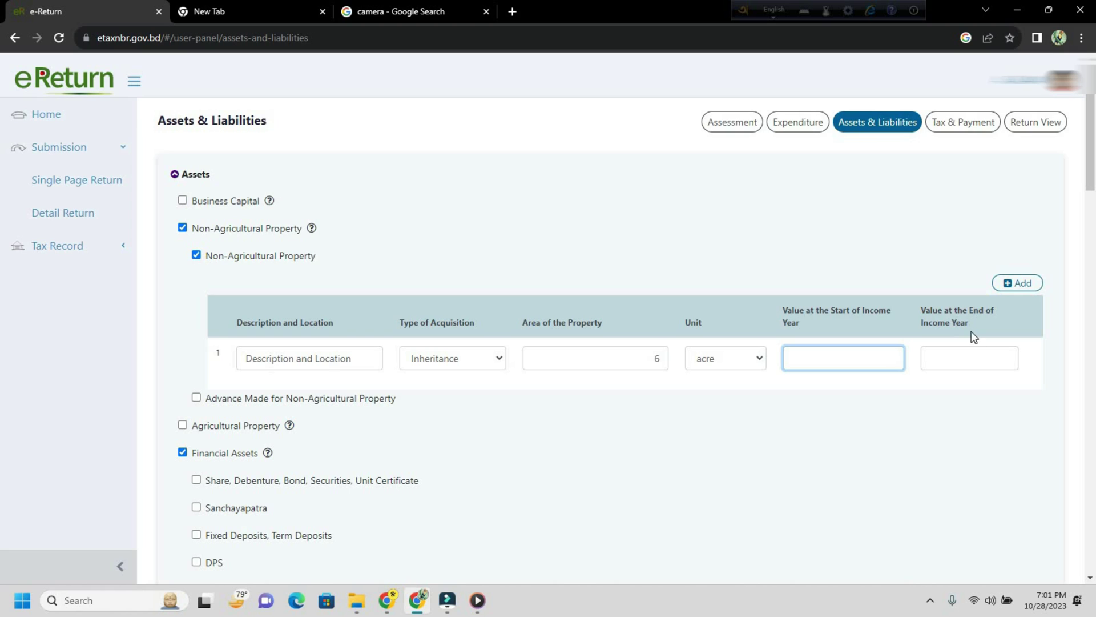
{"action": "left_click", "coordinate": [928, 323]}
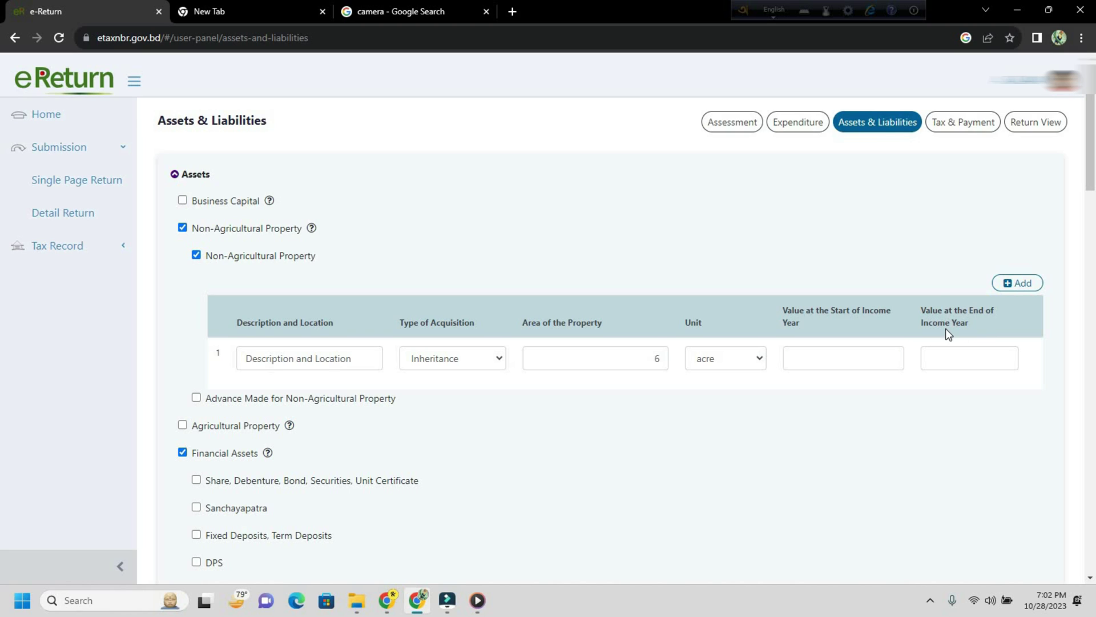
{"action": "left_click", "coordinate": [956, 361]}
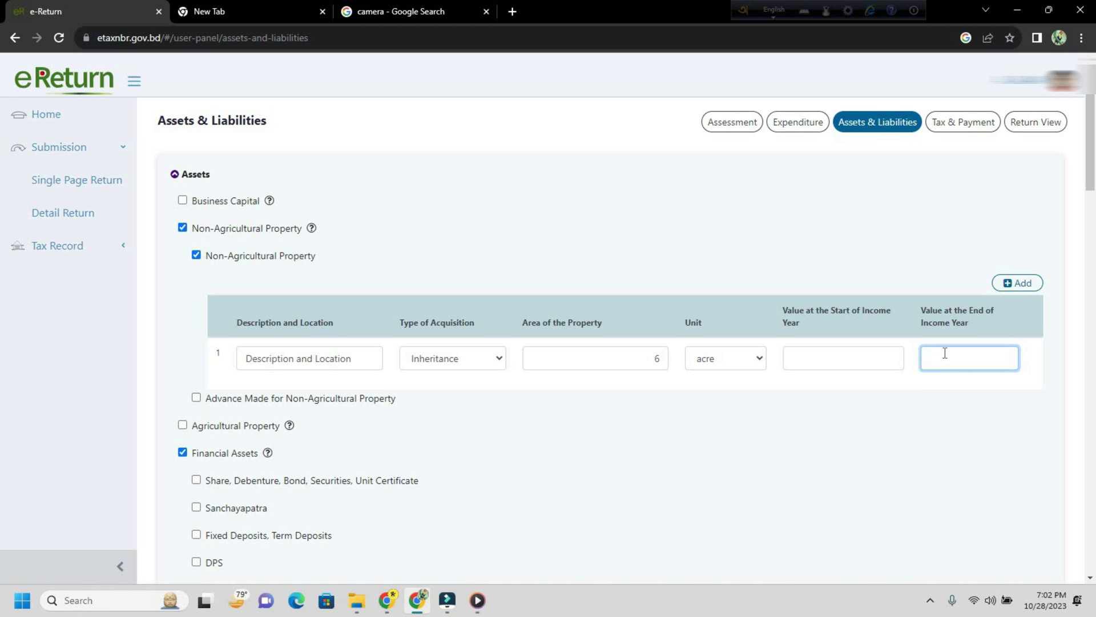
{"action": "left_click", "coordinate": [450, 359]}
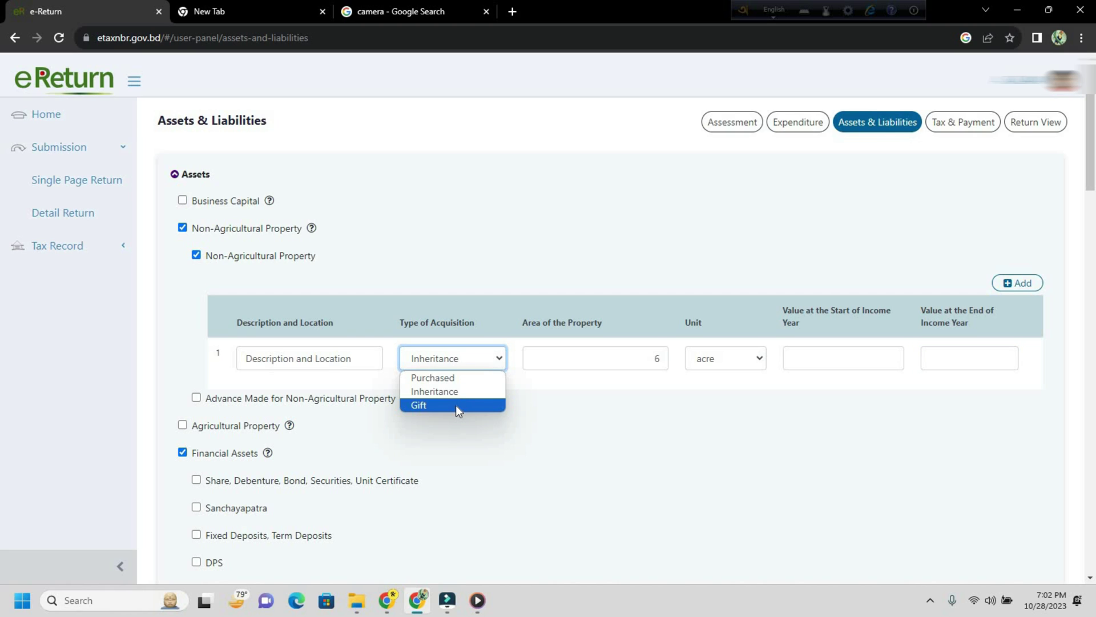
{"action": "left_click", "coordinate": [894, 343]}
{"action": "left_click", "coordinate": [891, 357]}
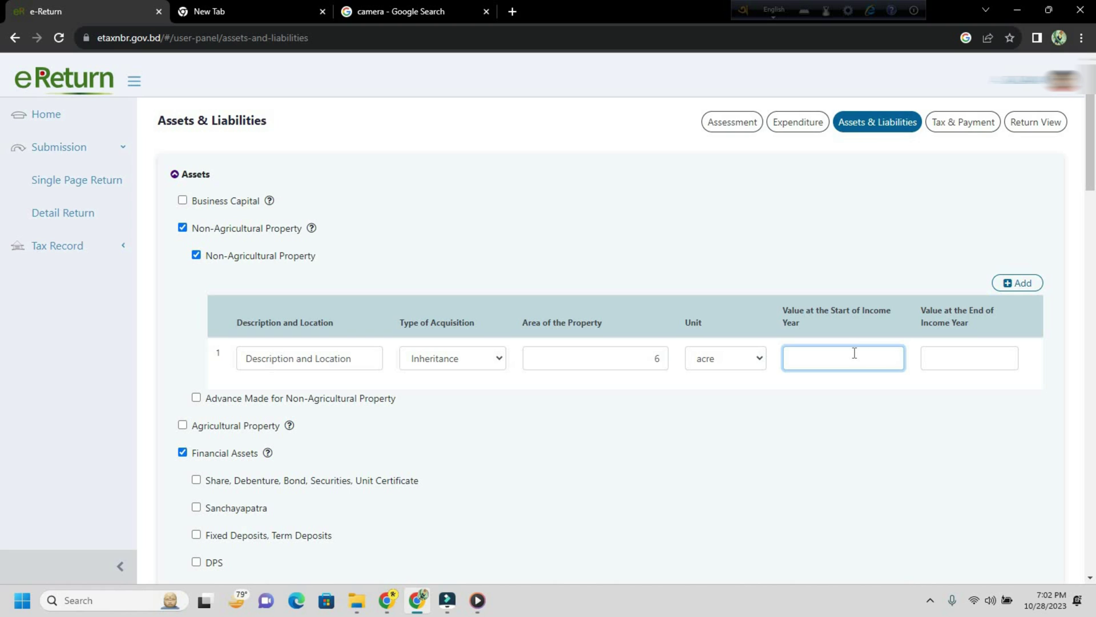
{"action": "type", "text": "0"}
{"action": "left_click", "coordinate": [931, 364]}
{"action": "type", "text": "0"}
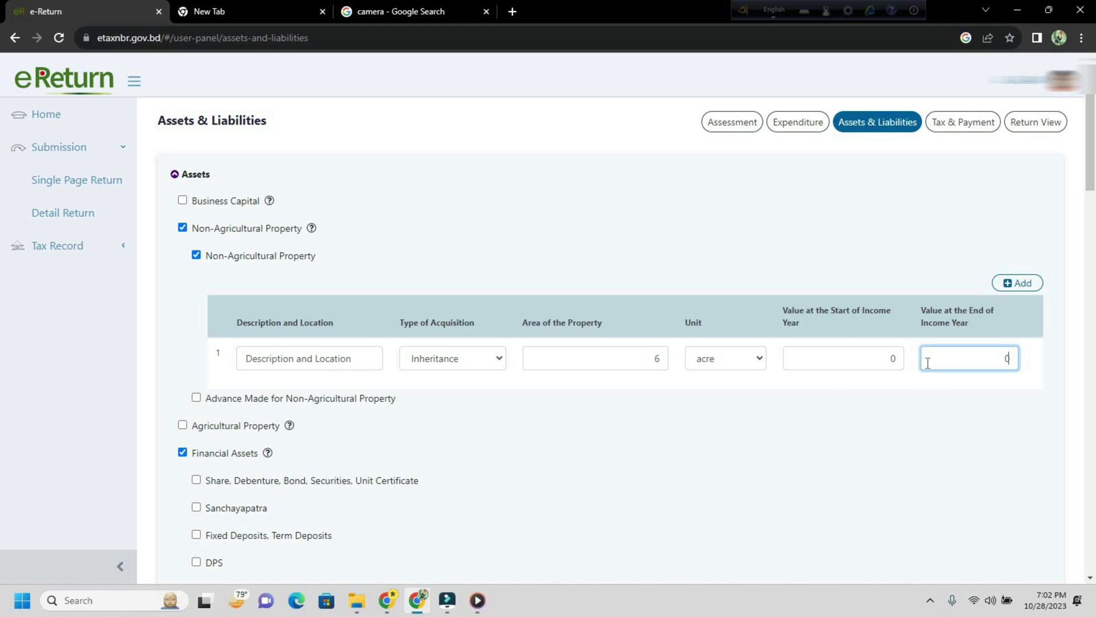
{"action": "left_click", "coordinate": [479, 362]}
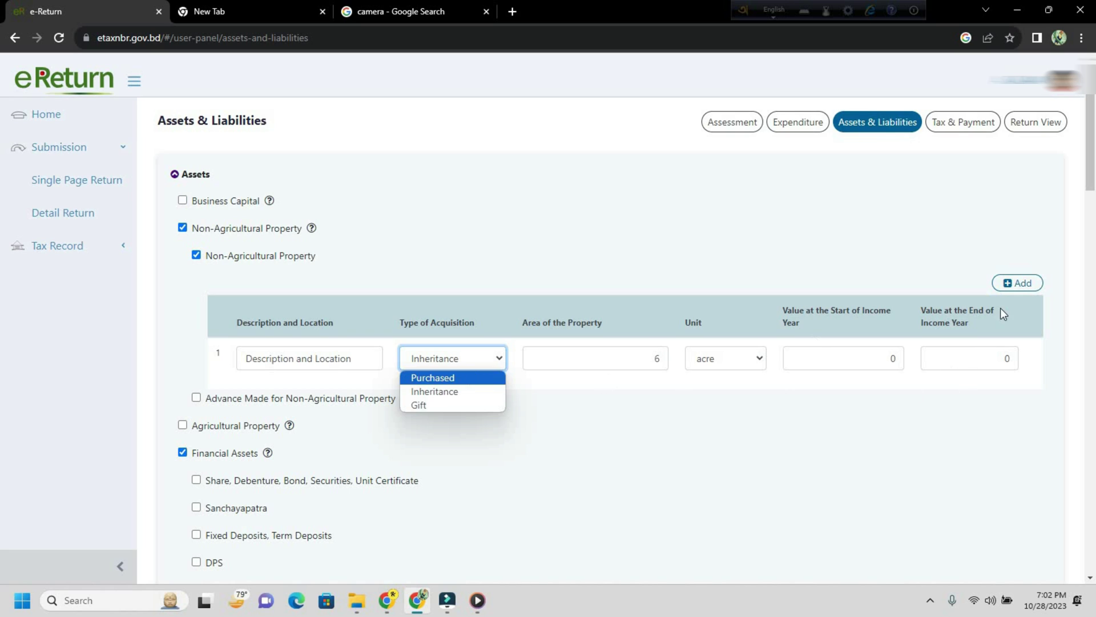
{"action": "left_click", "coordinate": [494, 349]}
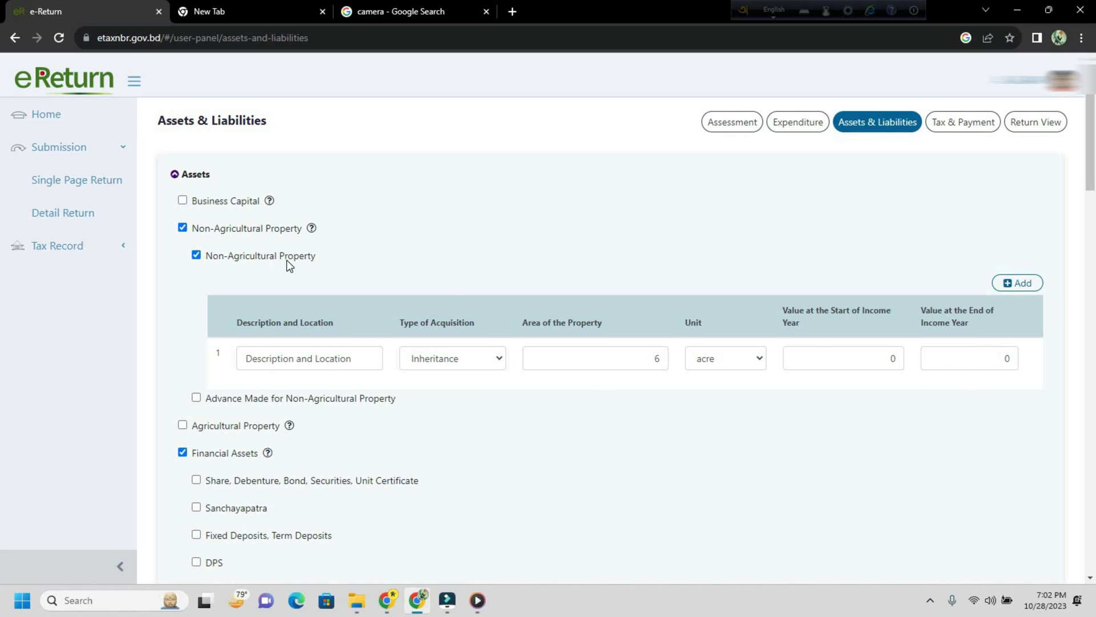
Add a second non-agricultural property row, try to delete it, and disable the Non-Agricultural Property sub-option
{"action": "left_click", "coordinate": [1010, 291]}
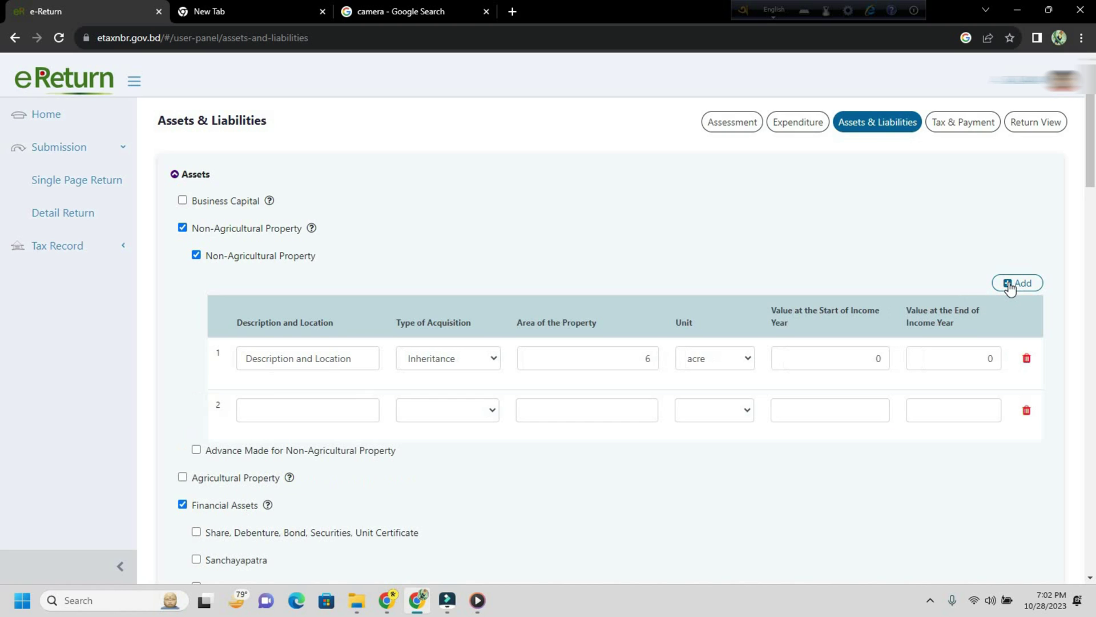
{"action": "left_click", "coordinate": [308, 408]}
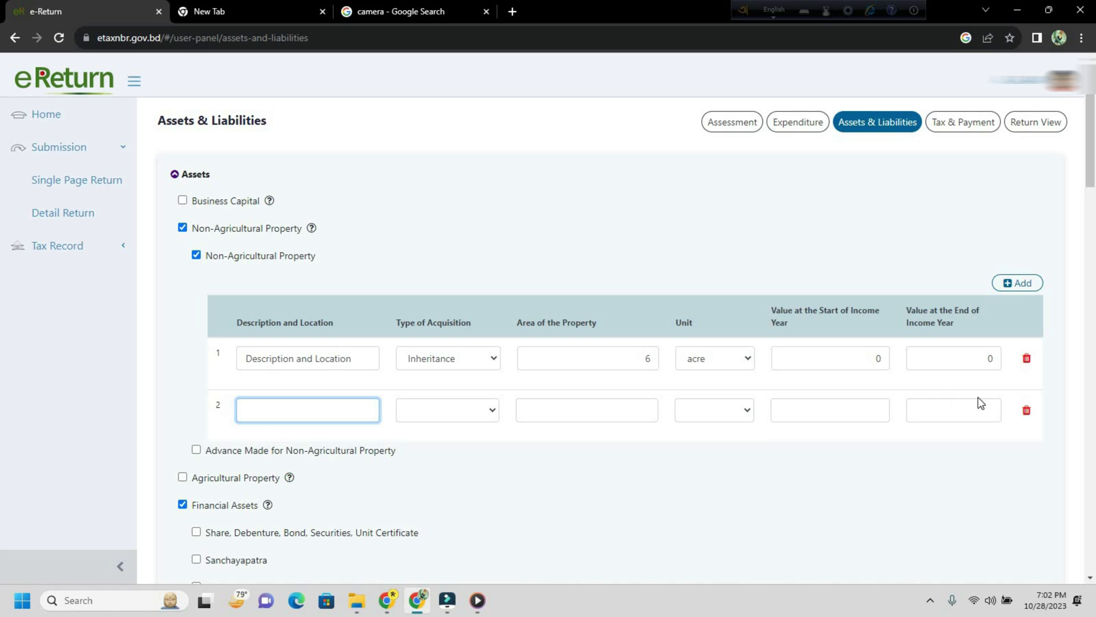
{"action": "left_click", "coordinate": [1026, 411]}
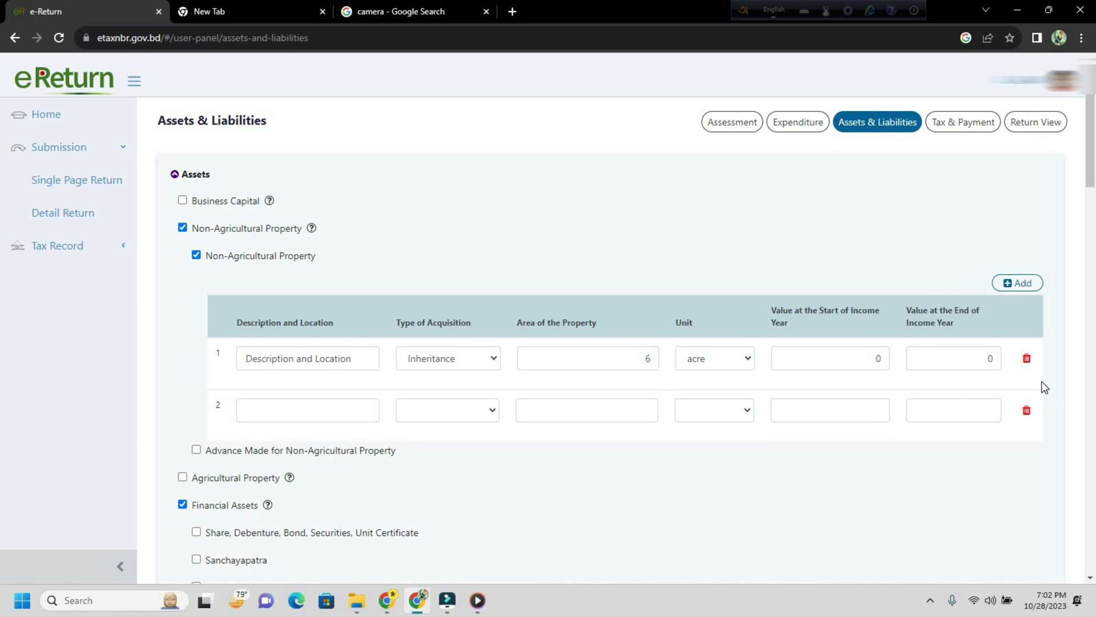
{"action": "left_click", "coordinate": [197, 254]}
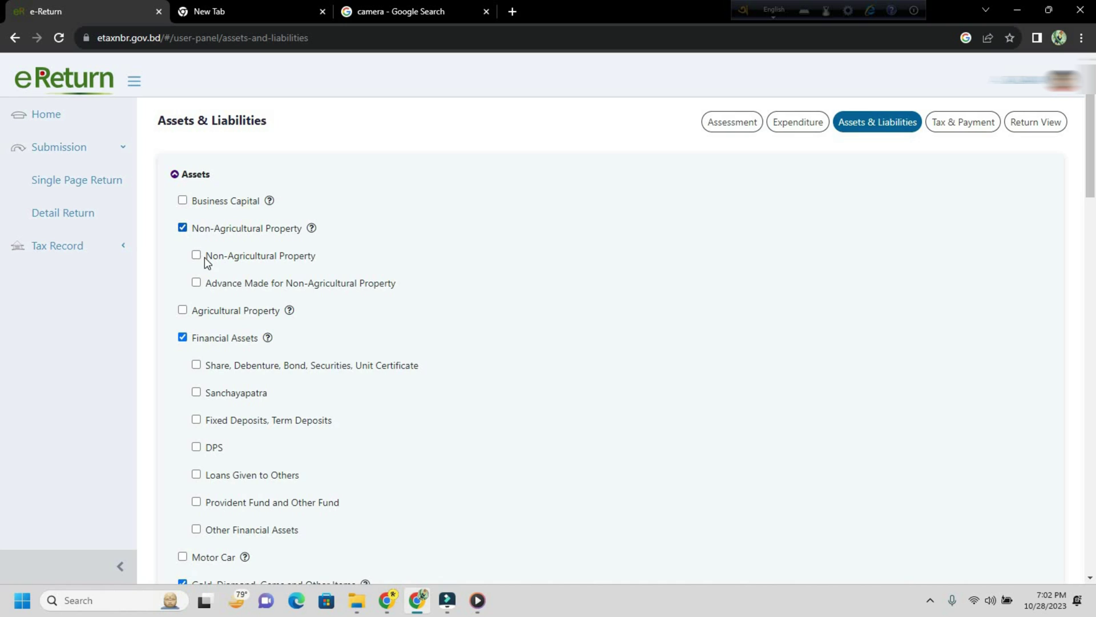
Enable Agricultural Property, examine its acquisition type, area, unit and cost value fields, and disable the category again
{"action": "left_click", "coordinate": [181, 253]}
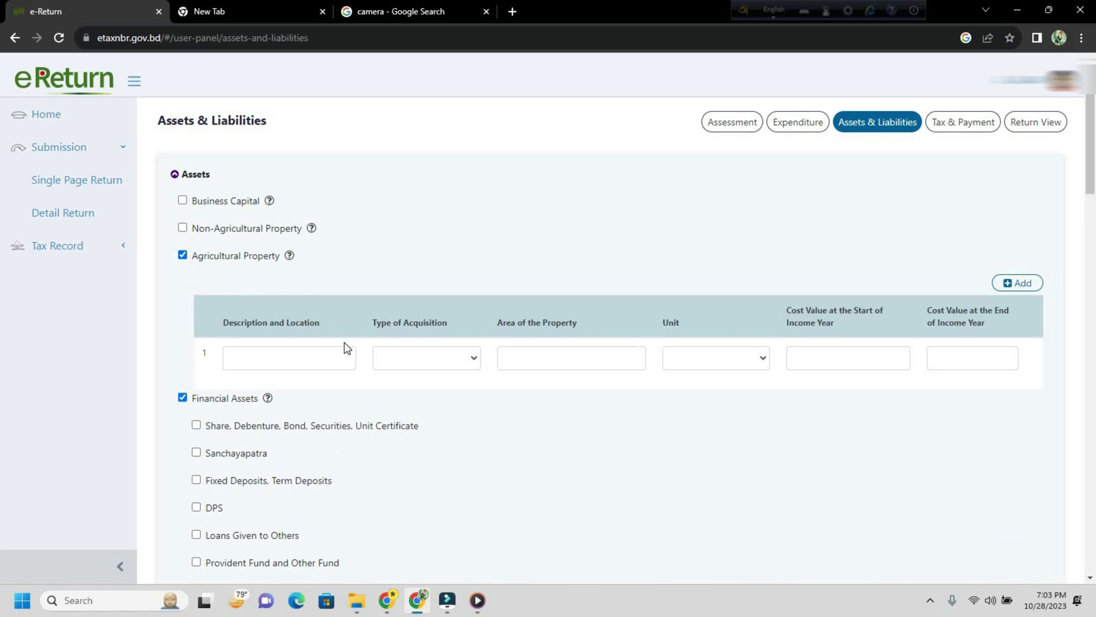
{"action": "left_click", "coordinate": [313, 354]}
{"action": "left_click", "coordinate": [451, 356]}
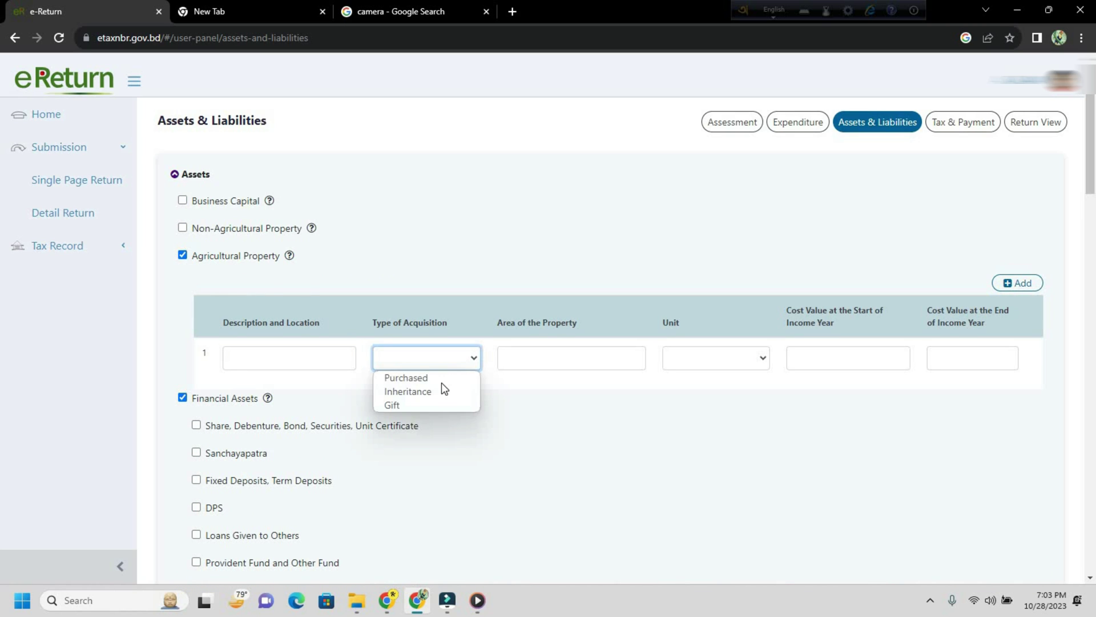
{"action": "left_click", "coordinate": [580, 359]}
{"action": "left_click", "coordinate": [696, 360]}
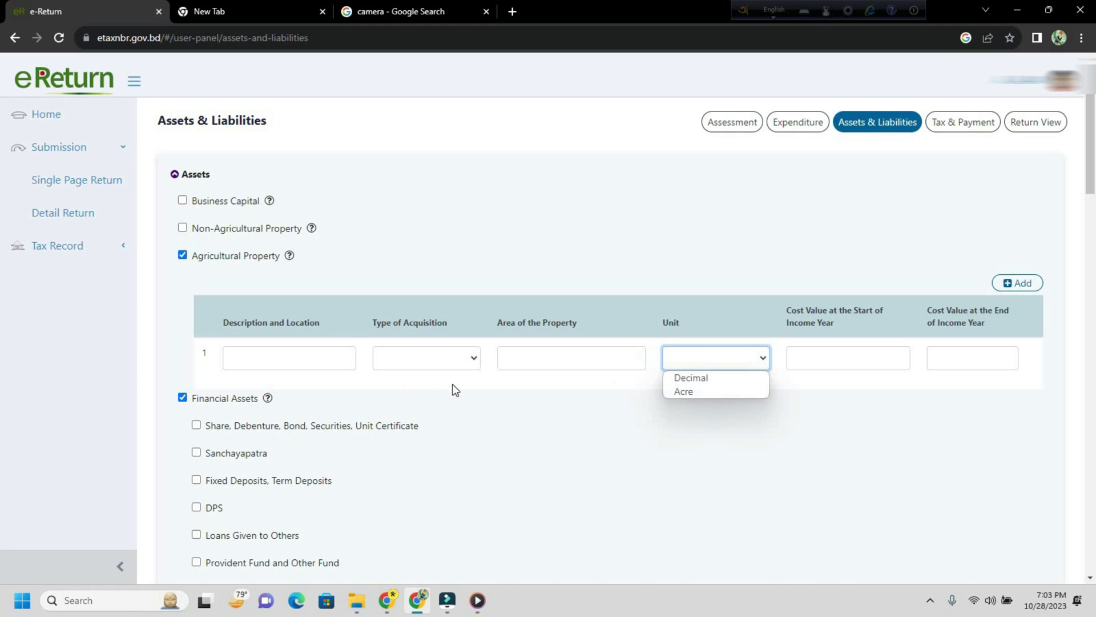
{"action": "left_click", "coordinate": [806, 418]}
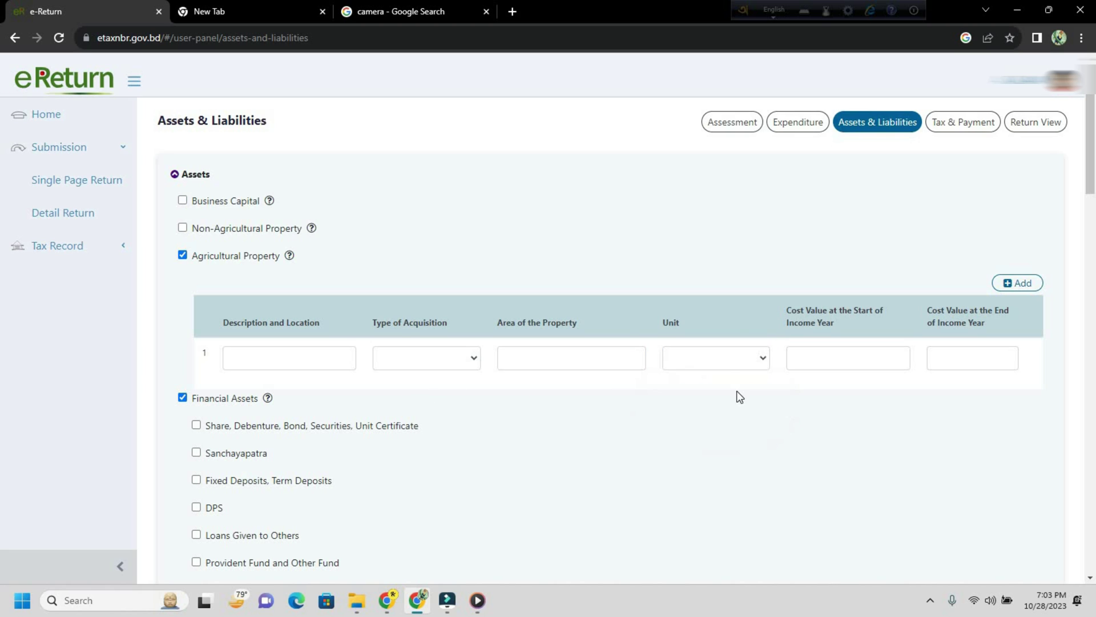
{"action": "left_click", "coordinate": [725, 358]}
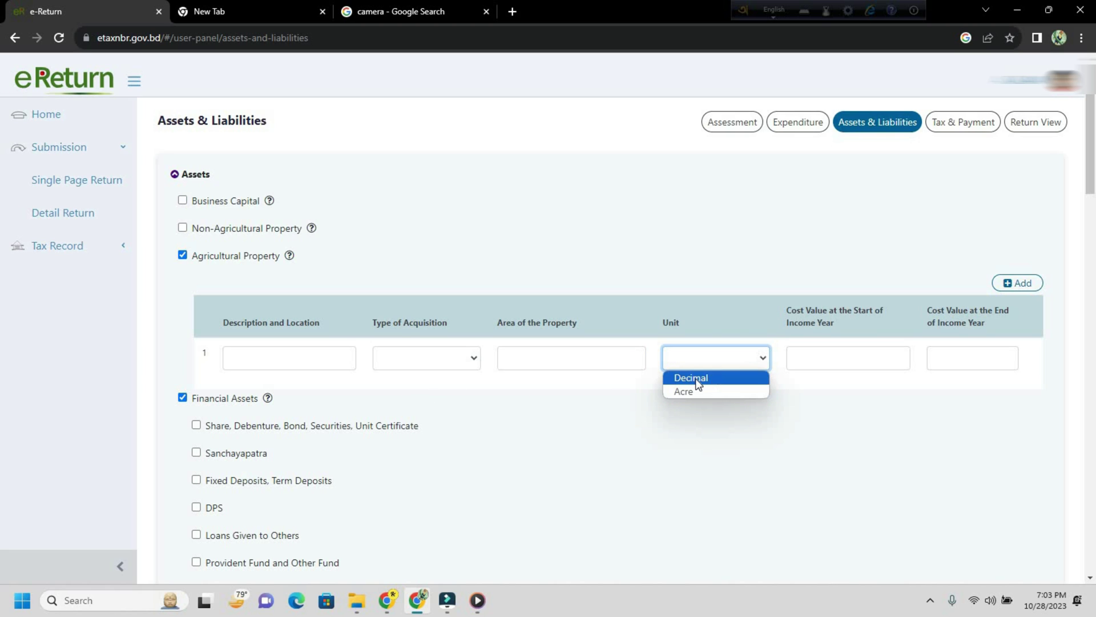
{"action": "left_click", "coordinate": [828, 359]}
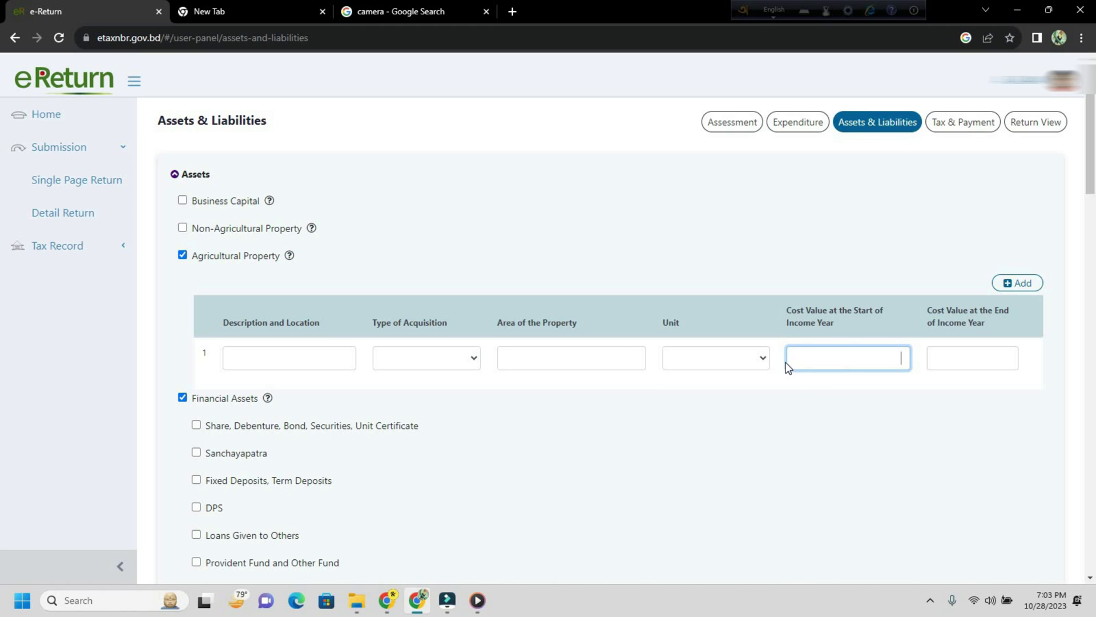
{"action": "left_click", "coordinate": [971, 355]}
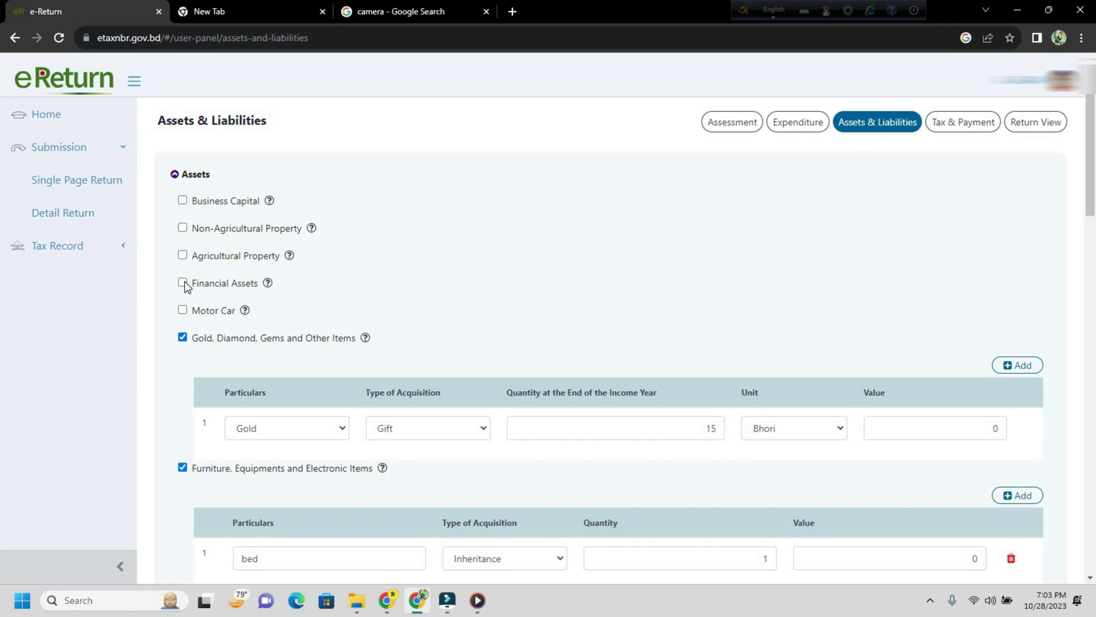
Enable Financial Assets with its DPS sub-option, examine the DPS entry row, and disable both again
{"action": "left_click", "coordinate": [182, 282]}
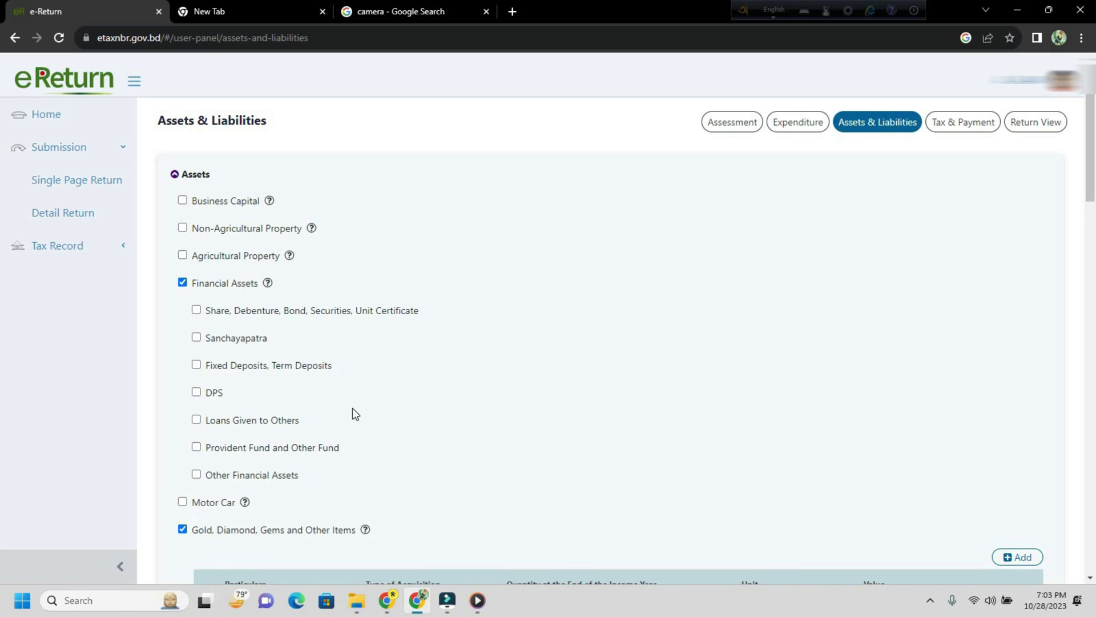
{"action": "left_click", "coordinate": [197, 393]}
{"action": "left_click", "coordinate": [330, 484]}
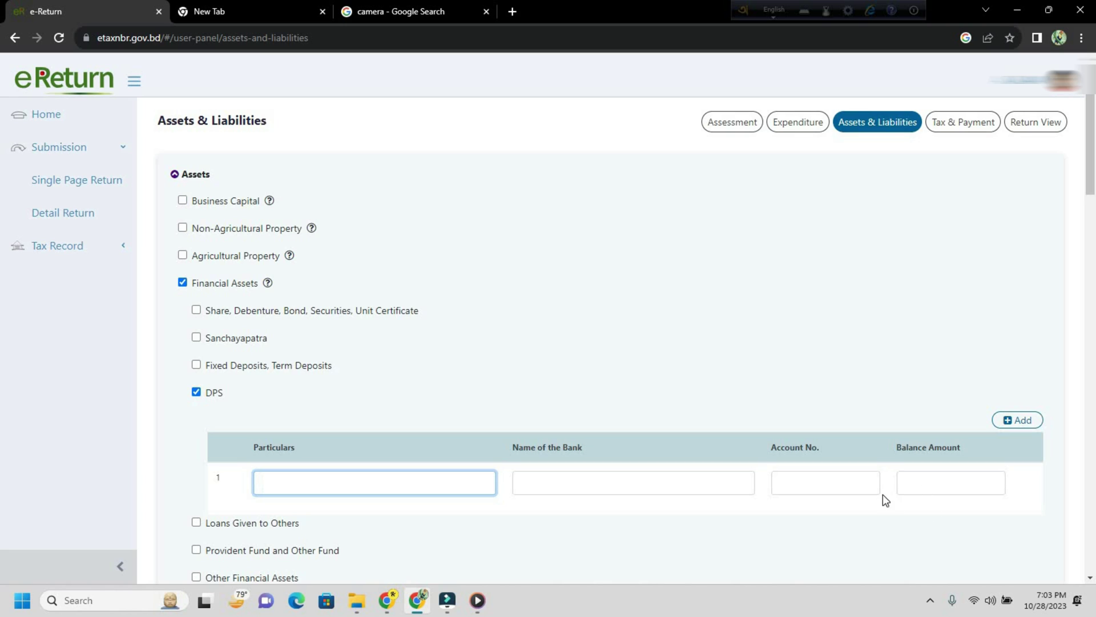
{"action": "left_click", "coordinate": [198, 392]}
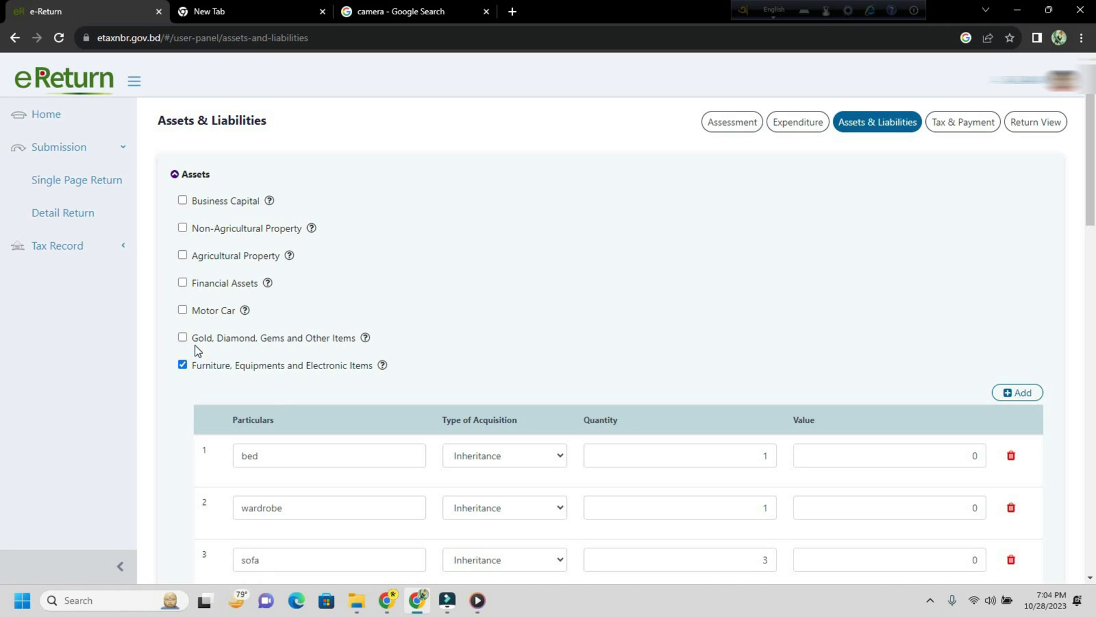
Enable Gold, Diamond, Gems and Other Items and set its first row to Gold acquired as a Gift
{"action": "left_click", "coordinate": [184, 337]}
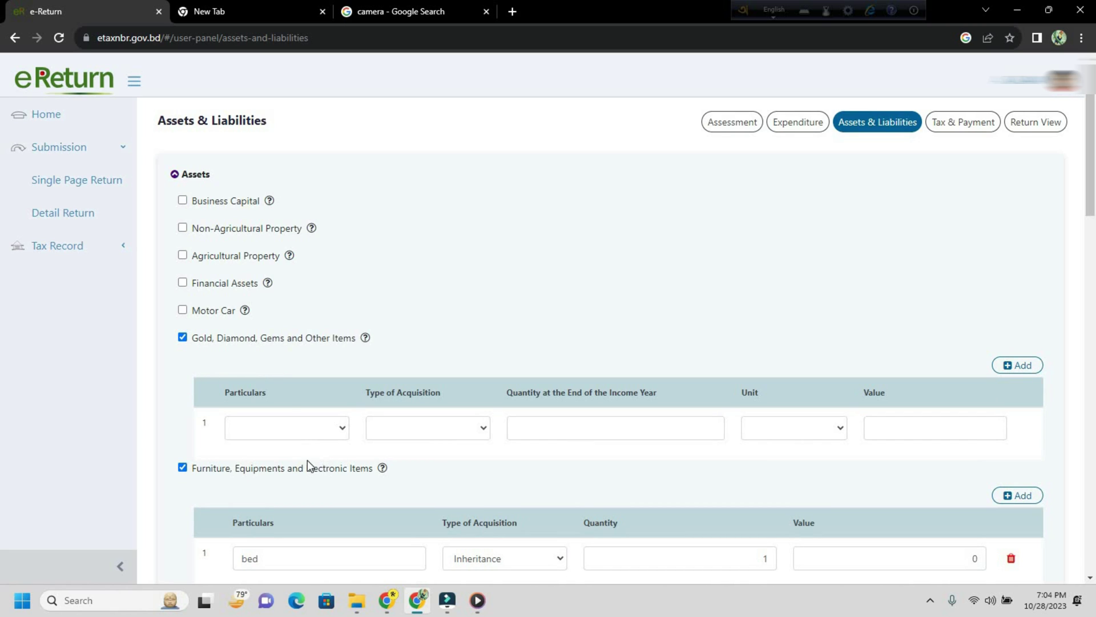
{"action": "left_click", "coordinate": [314, 427]}
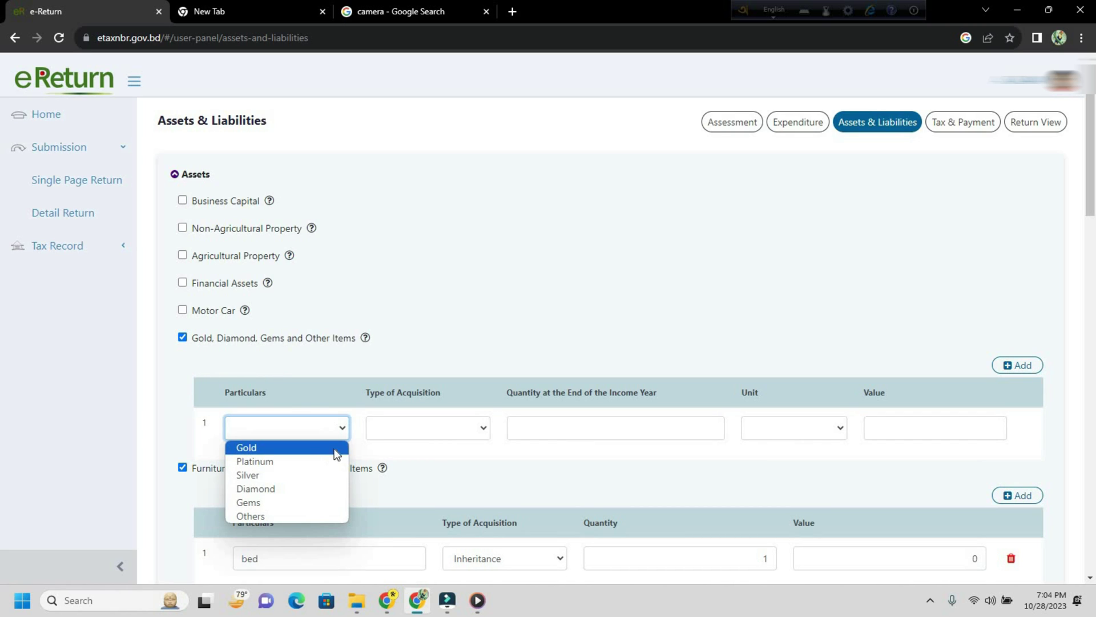
{"action": "left_click", "coordinate": [286, 448]}
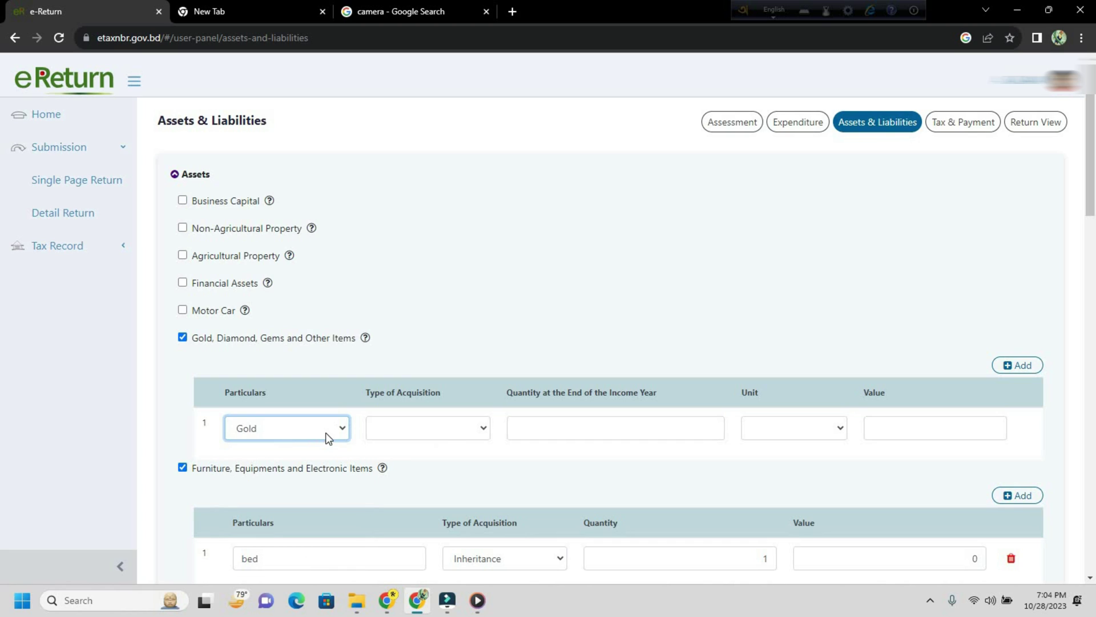
{"action": "left_click", "coordinate": [408, 425]}
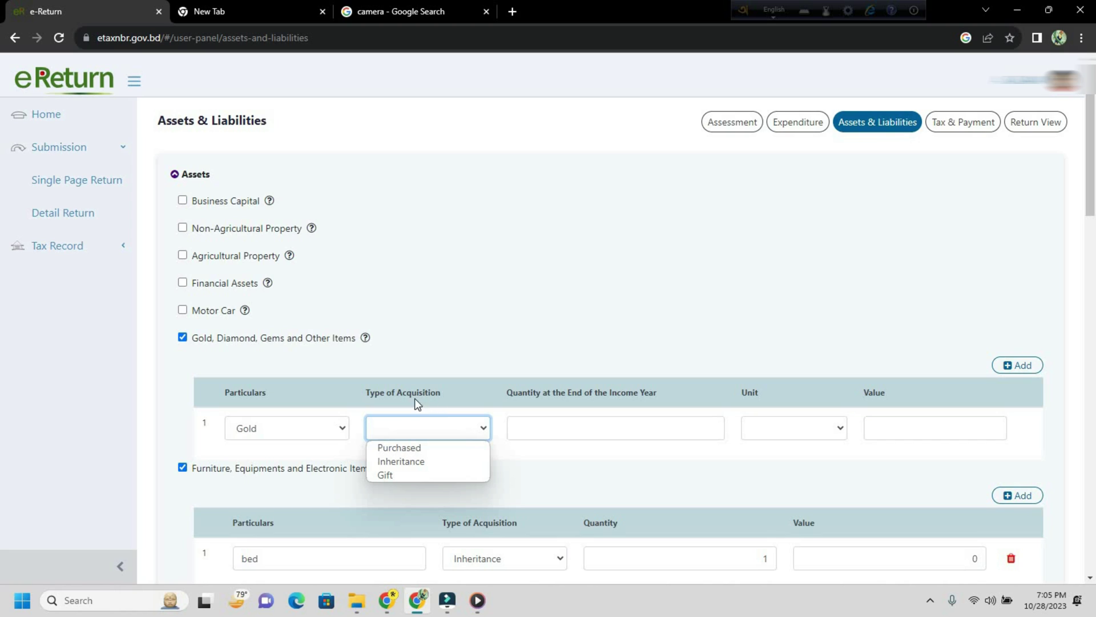
{"action": "left_click", "coordinate": [428, 475]}
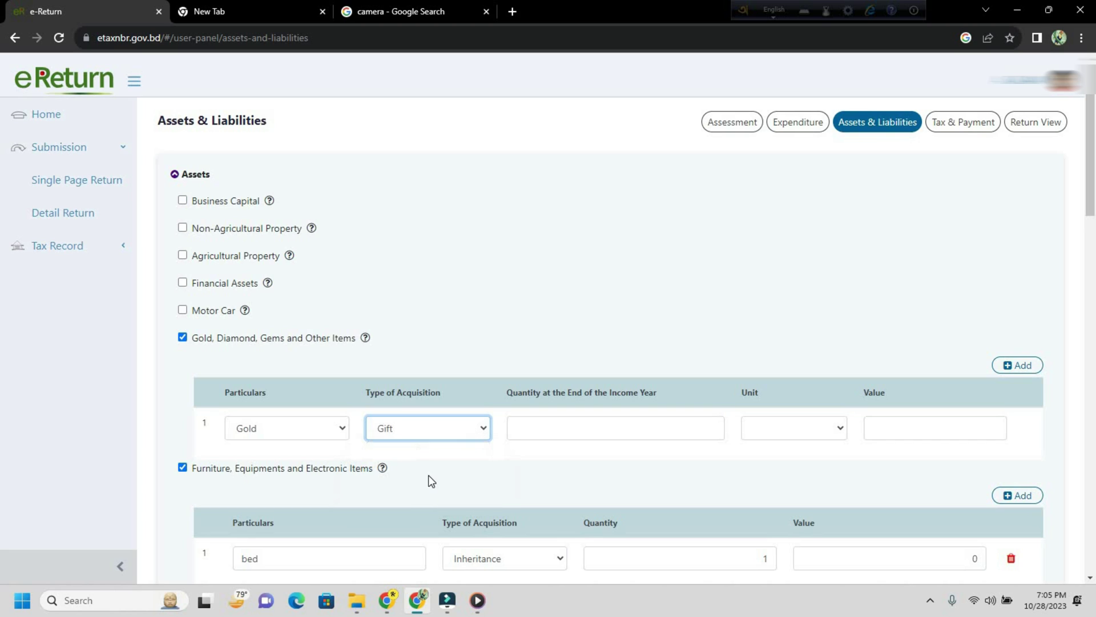
Complete the gold row with quantity 15, unit Bhori and value 0, and check its acquisition type options
{"action": "left_click", "coordinate": [584, 431]}
{"action": "left_click", "coordinate": [592, 457]}
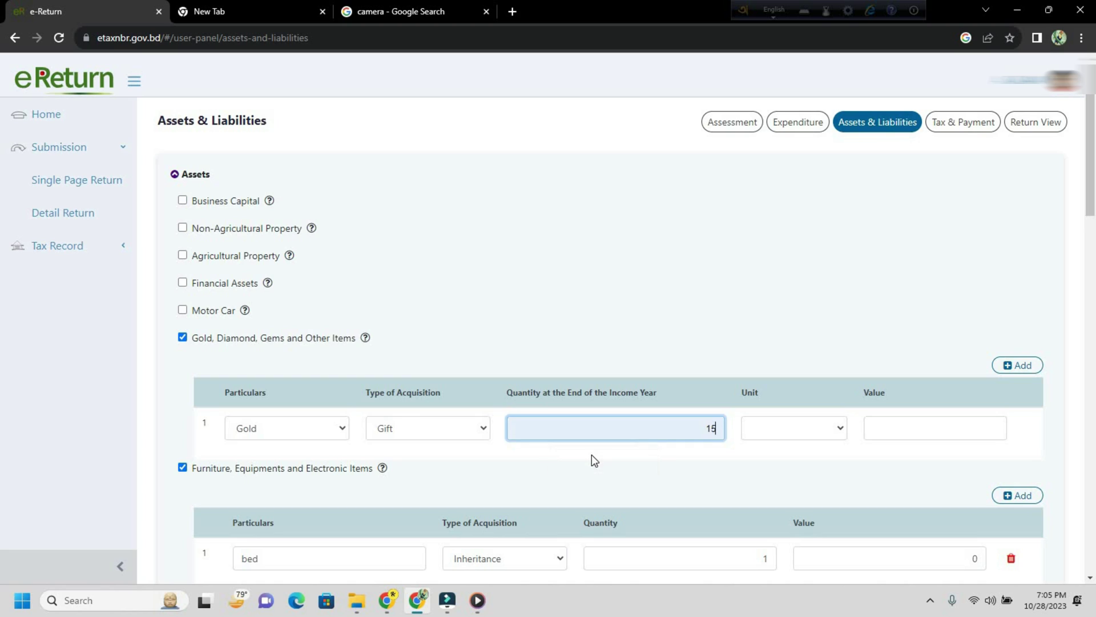
{"action": "left_click", "coordinate": [810, 451]}
{"action": "left_click", "coordinate": [824, 427]}
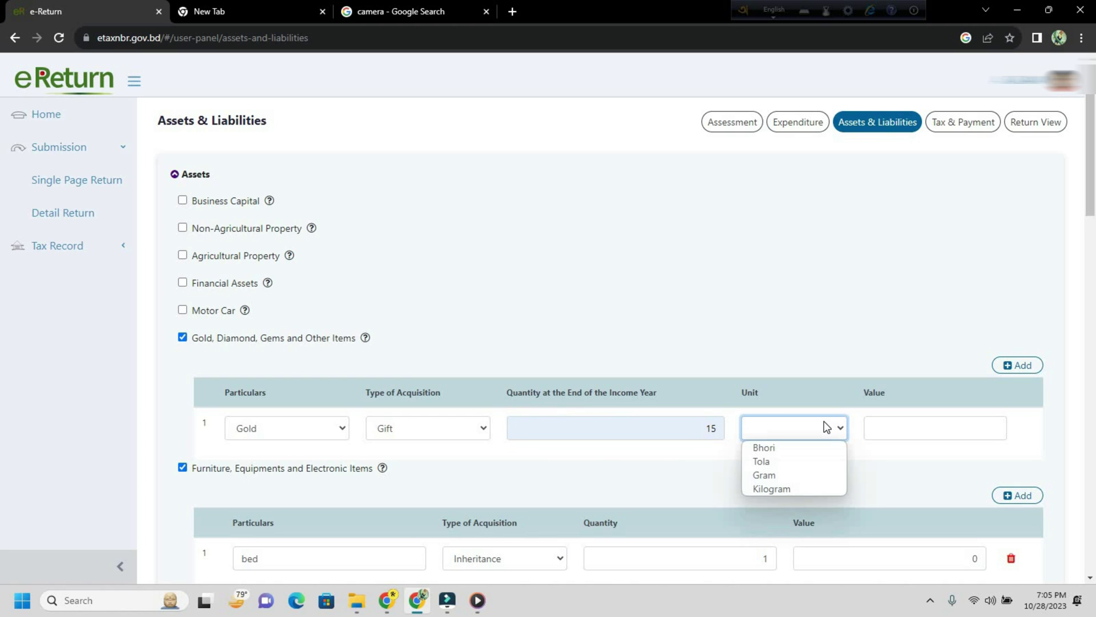
{"action": "left_click", "coordinate": [781, 447]}
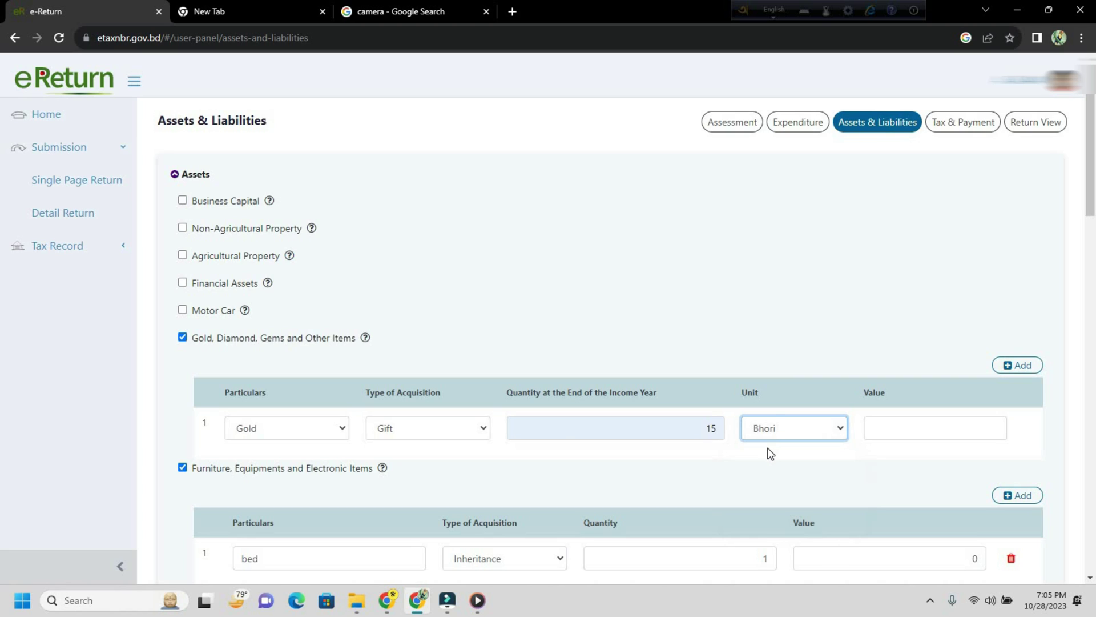
{"action": "left_click", "coordinate": [908, 439]}
{"action": "left_click", "coordinate": [891, 458]}
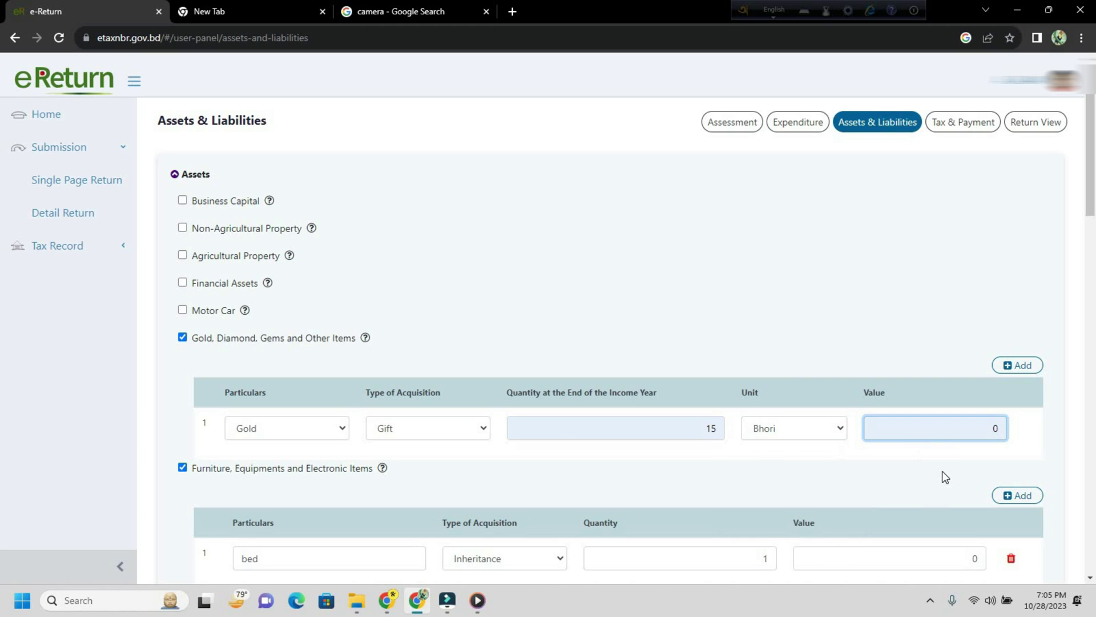
{"action": "left_click", "coordinate": [1019, 445]}
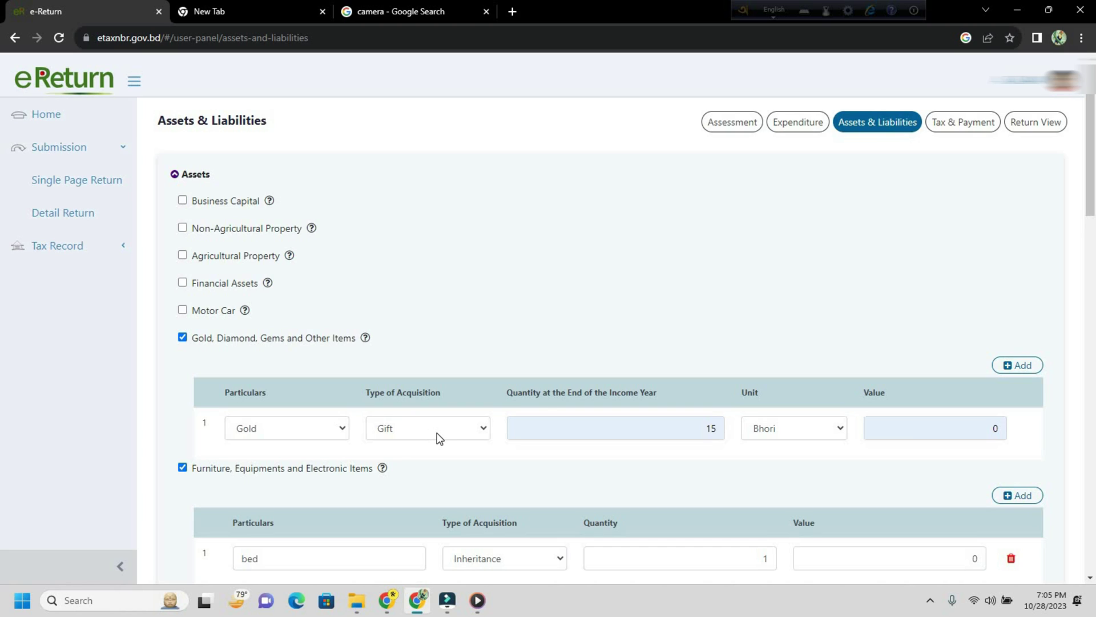
{"action": "left_click", "coordinate": [438, 437]}
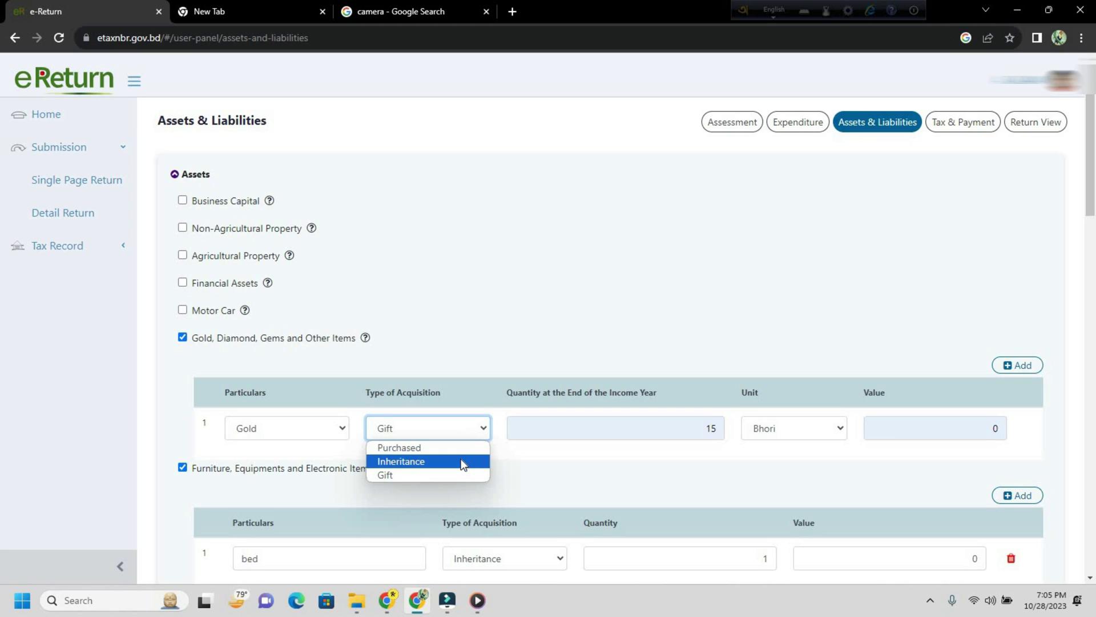
{"action": "left_click", "coordinate": [654, 467]}
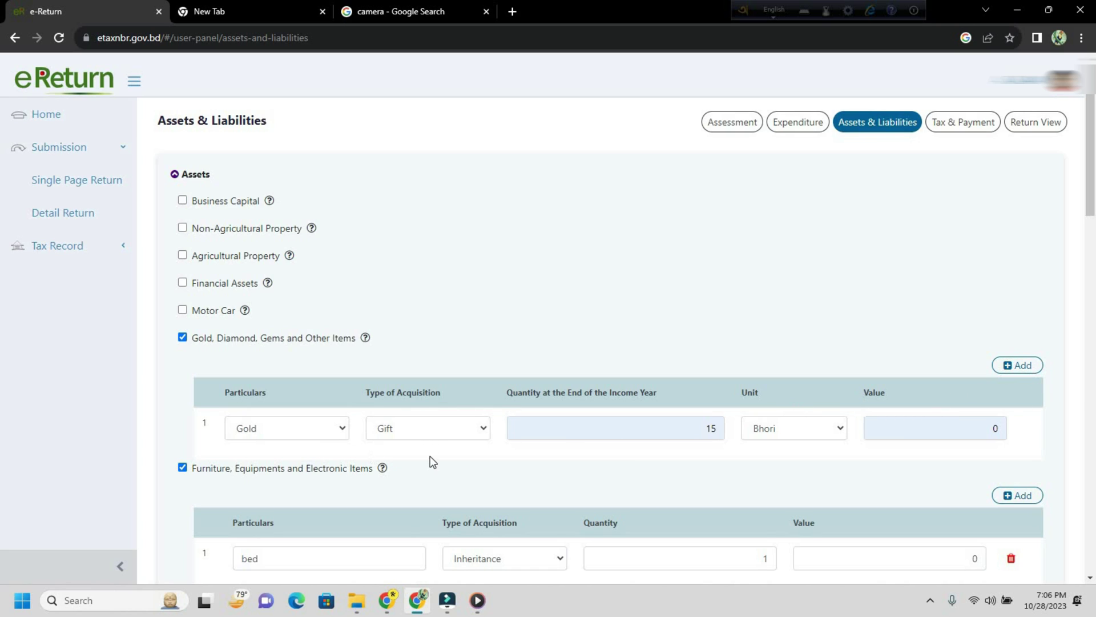
Examine the furniture and electronics rows, the cash in hand amount and the annual living expense under Other Outflow
{"action": "scroll", "coordinate": [482, 477], "scroll_direction": "down", "scroll_amount": 1}
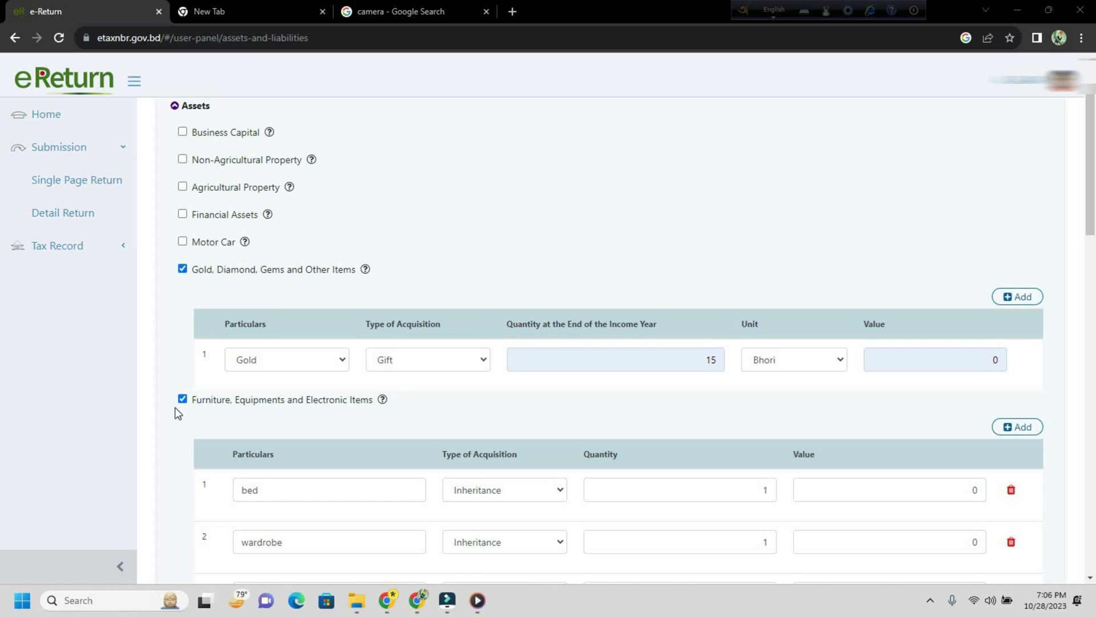
{"action": "scroll", "coordinate": [174, 406], "scroll_direction": "down", "scroll_amount": 1}
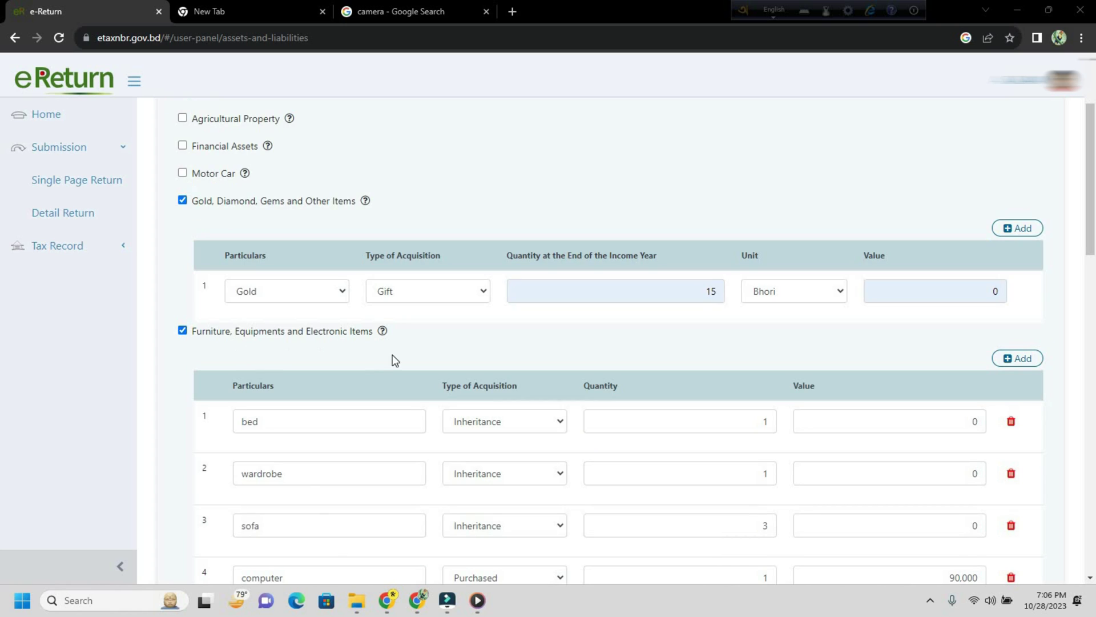
{"action": "scroll", "coordinate": [378, 354], "scroll_direction": "down", "scroll_amount": 2}
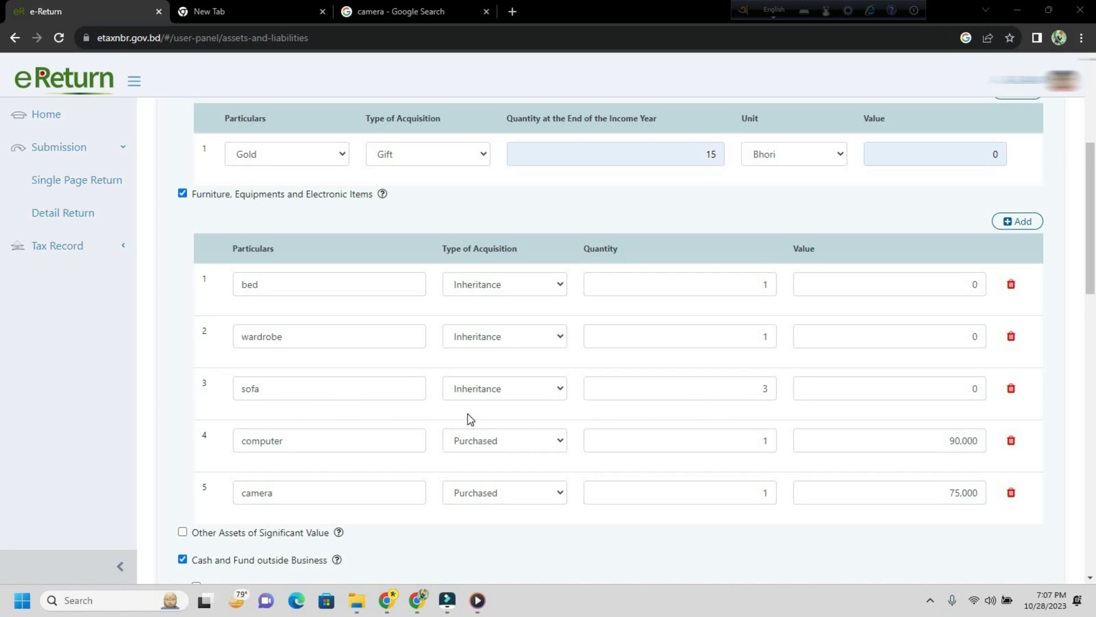
{"action": "scroll", "coordinate": [468, 414], "scroll_direction": "down", "scroll_amount": 1}
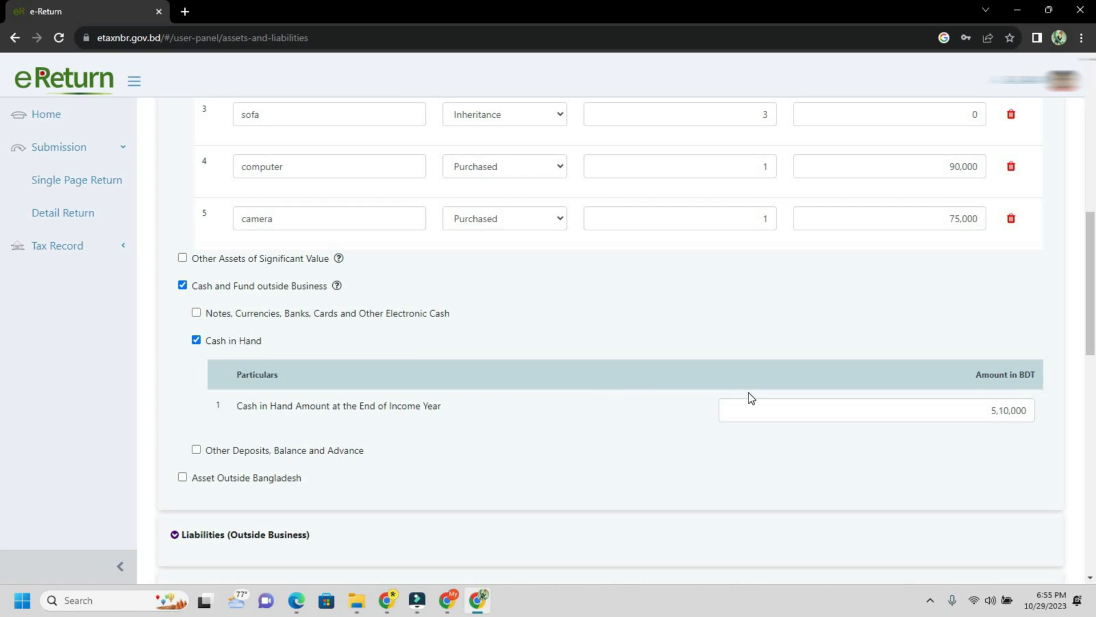
{"action": "left_click", "coordinate": [822, 421]}
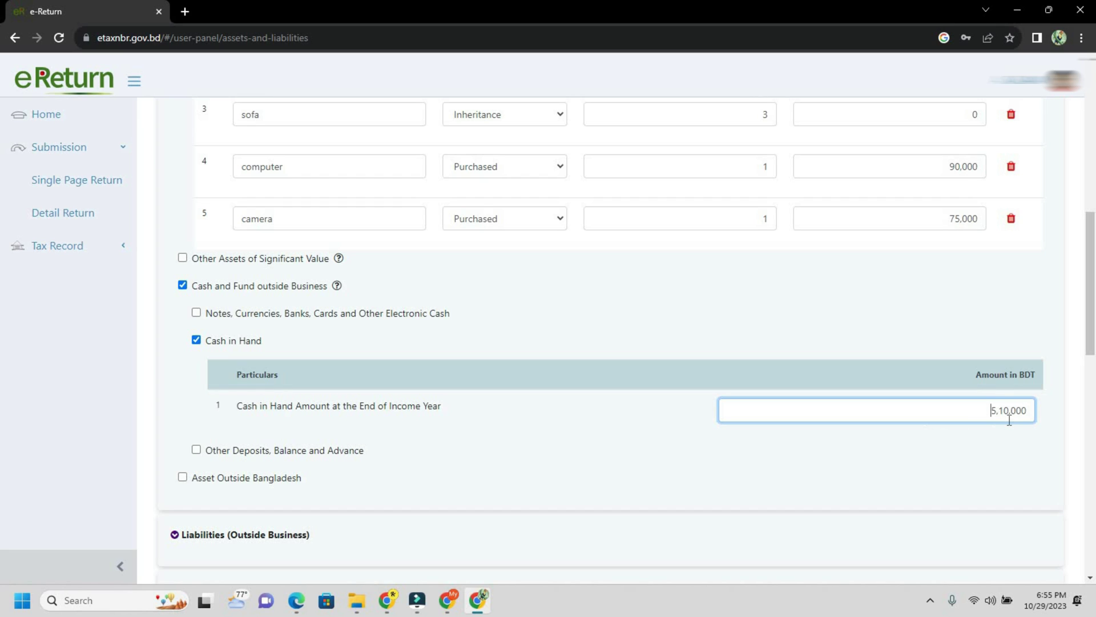
{"action": "scroll", "coordinate": [1009, 420], "scroll_direction": "down", "scroll_amount": 1}
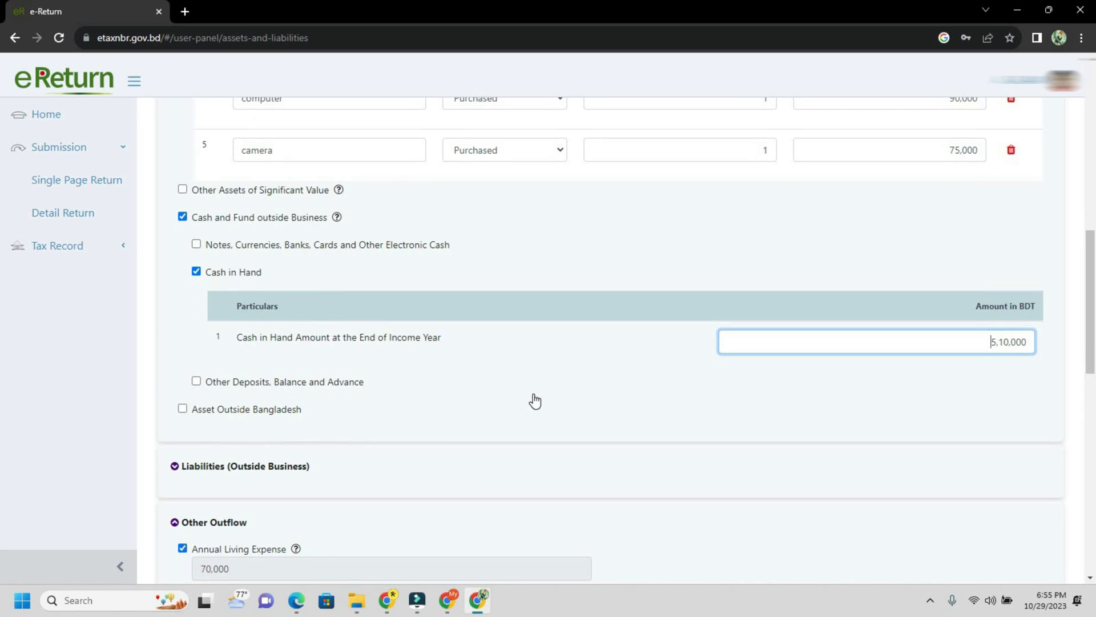
{"action": "scroll", "coordinate": [535, 399], "scroll_direction": "down", "scroll_amount": 4}
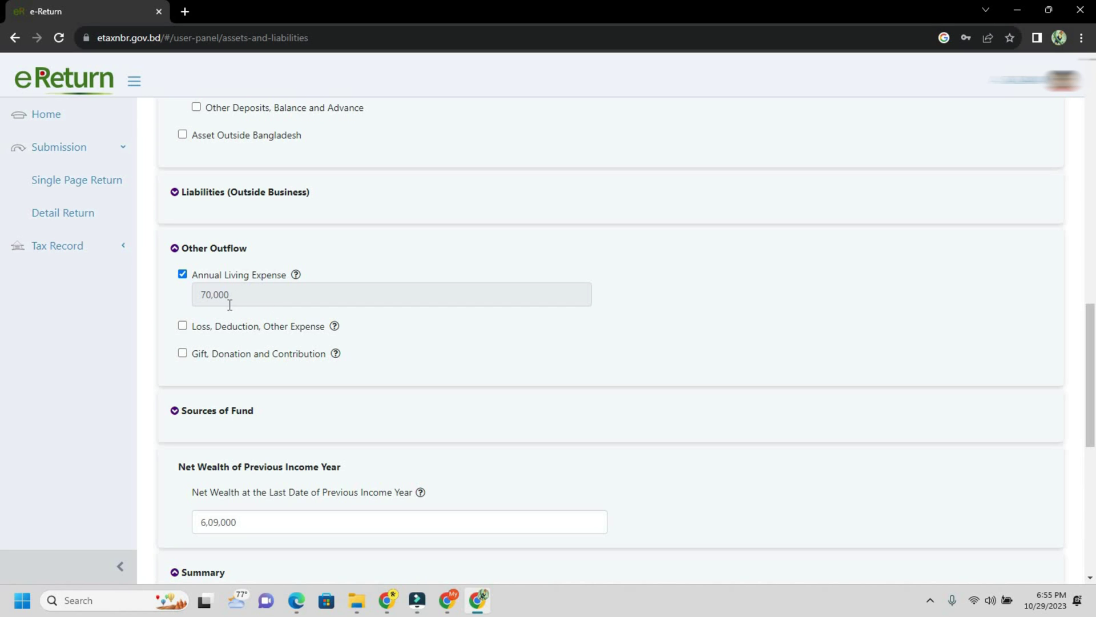
Expand Sources of Fund and clear the Other Receipts entry by disabling and re-enabling that option
{"action": "left_click", "coordinate": [222, 414]}
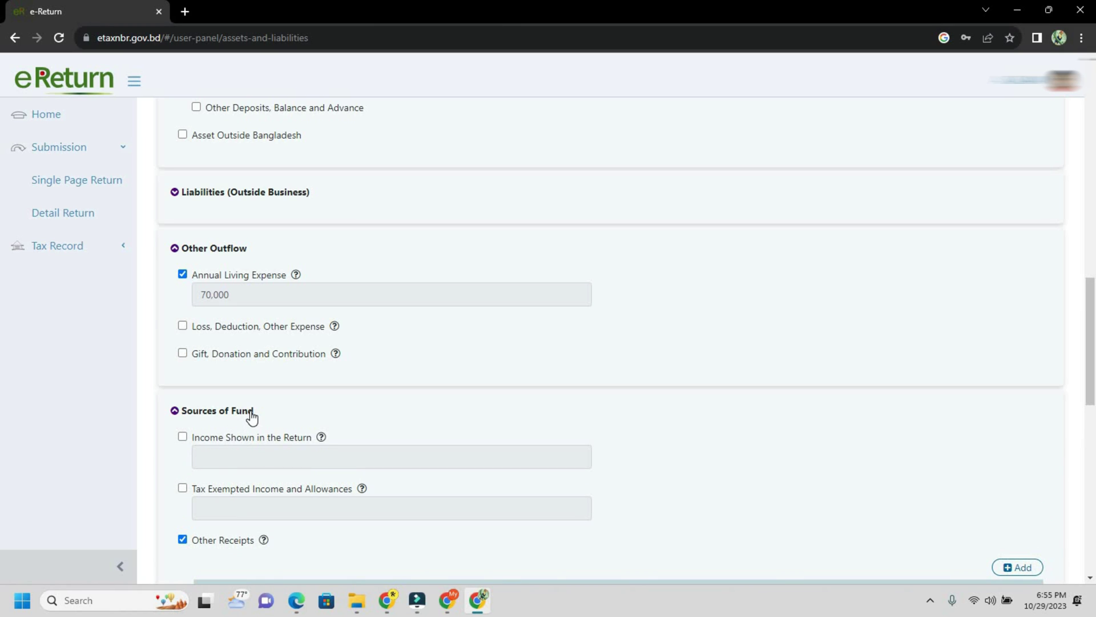
{"action": "scroll", "coordinate": [246, 421], "scroll_direction": "down", "scroll_amount": 2}
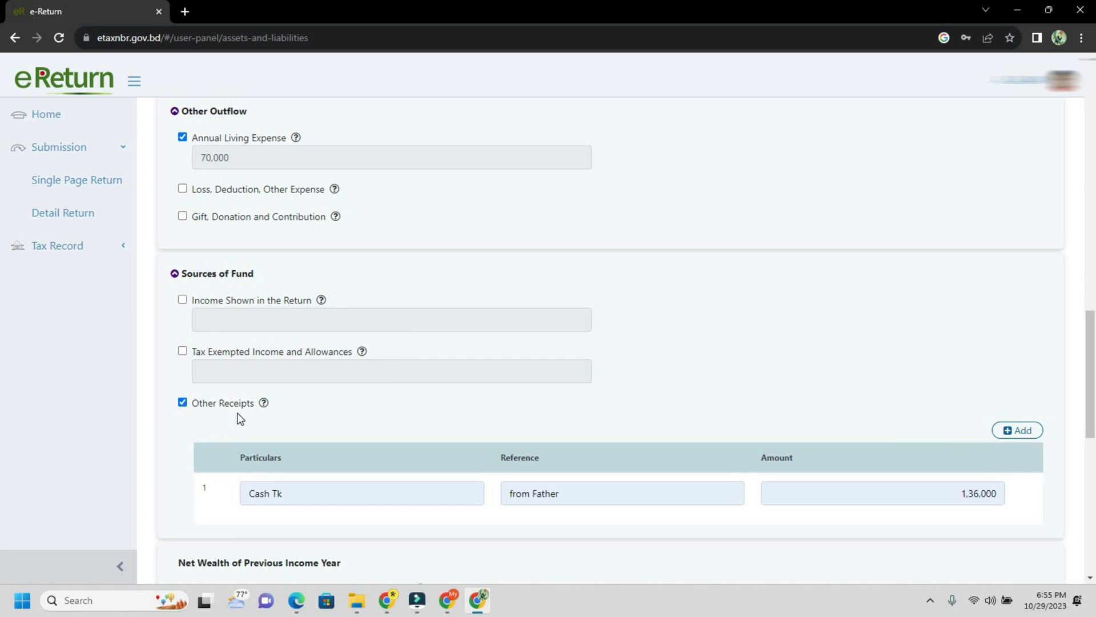
{"action": "scroll", "coordinate": [254, 410], "scroll_direction": "down", "scroll_amount": 1}
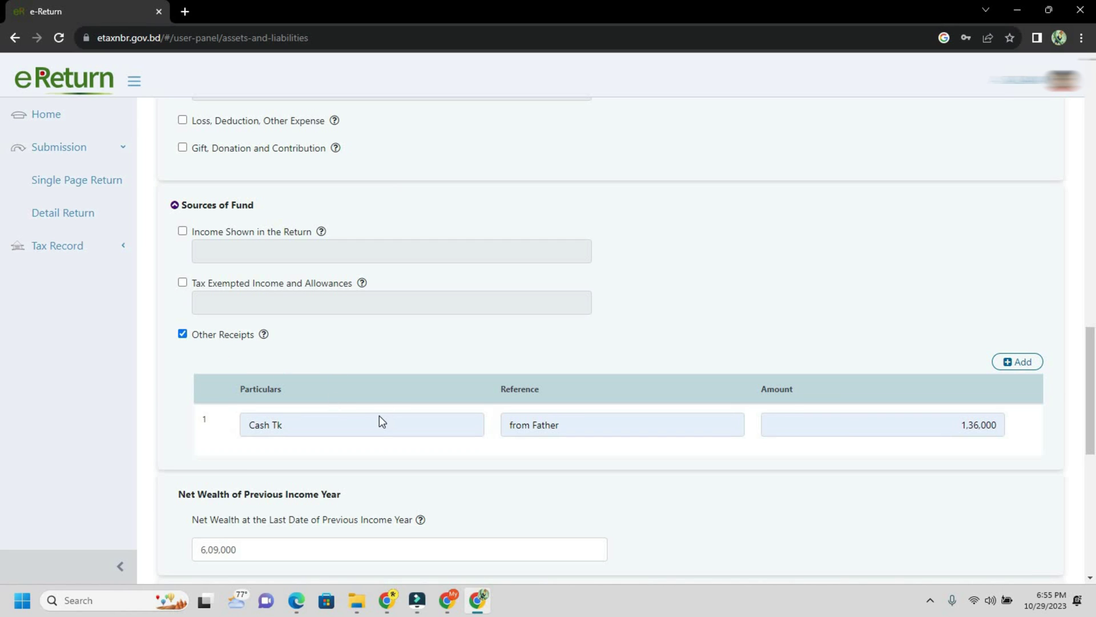
{"action": "scroll", "coordinate": [379, 417], "scroll_direction": "down", "scroll_amount": 1}
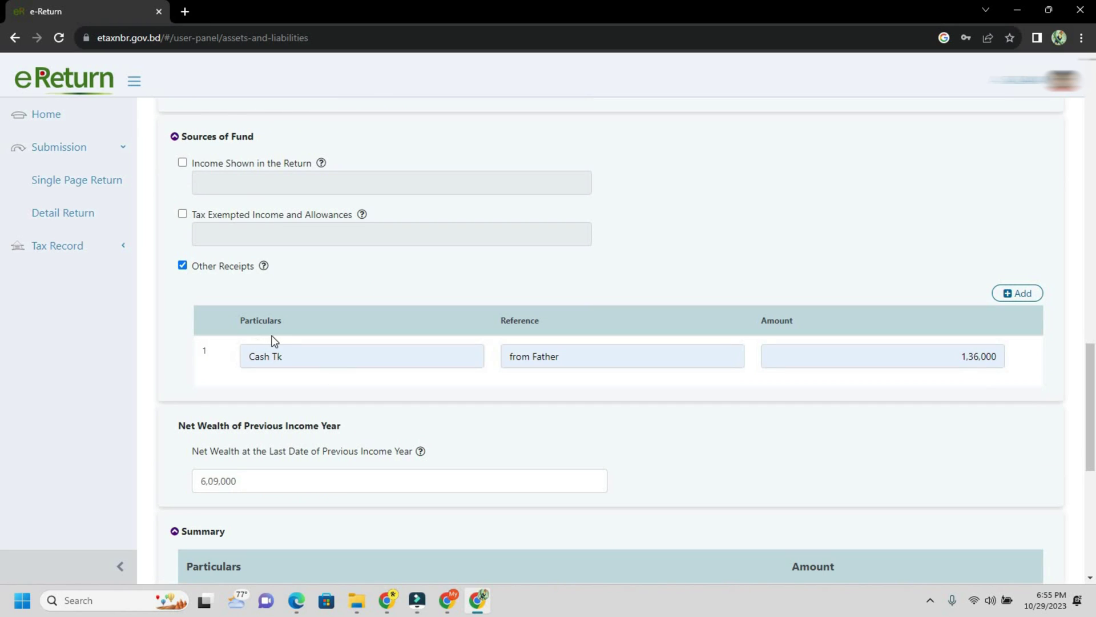
{"action": "left_click", "coordinate": [183, 265]}
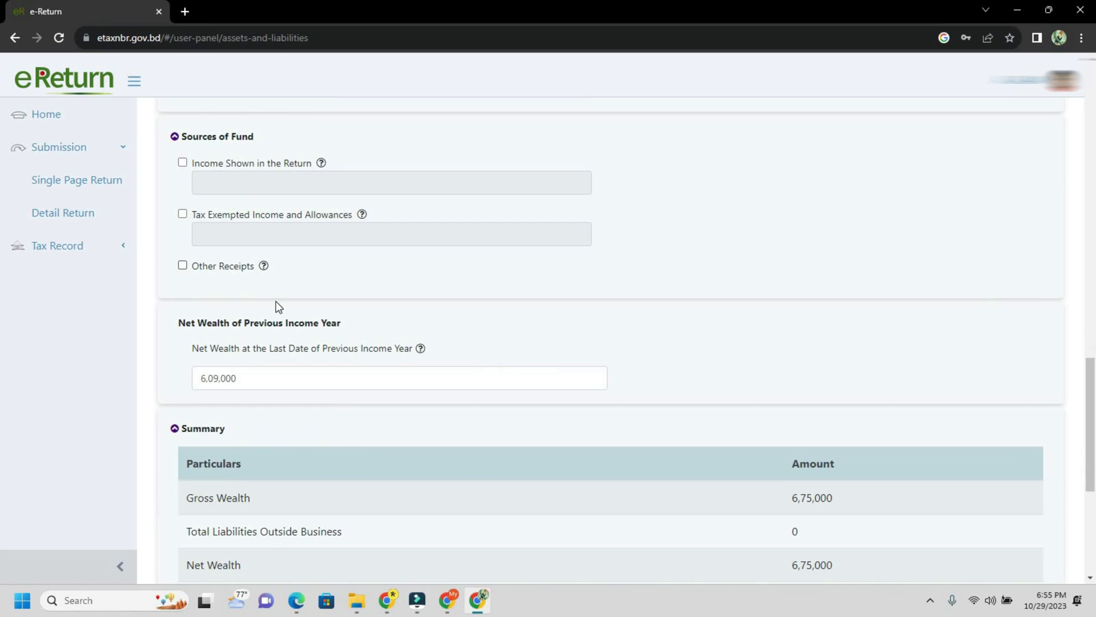
{"action": "left_click", "coordinate": [183, 266]}
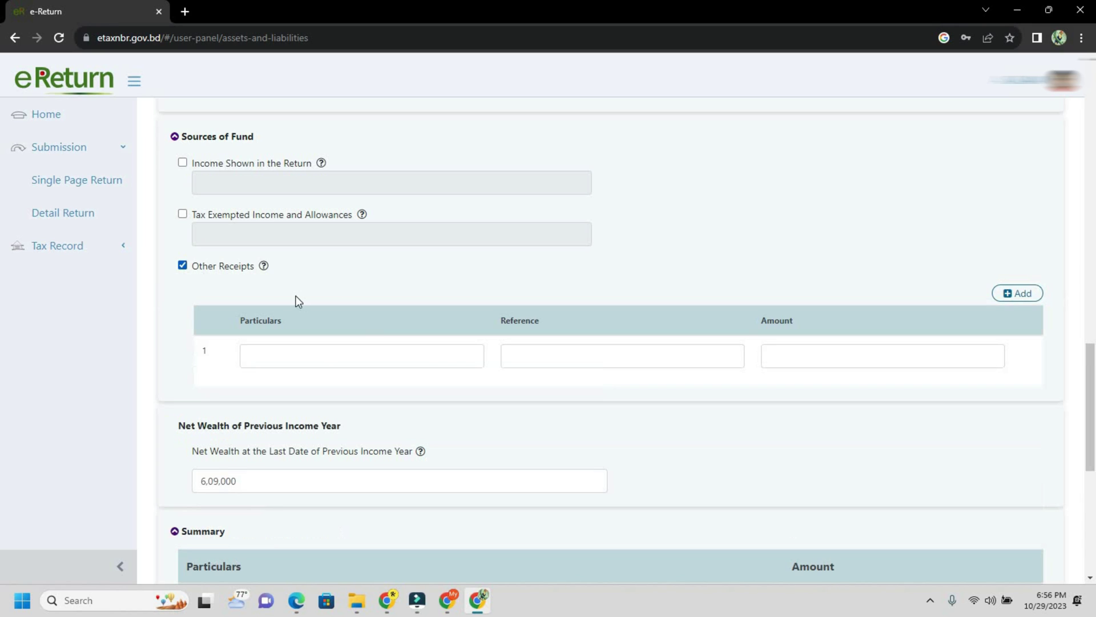
Fill in the Other Receipts row with particulars Cash Tk, reference from Father and amount 1,36,000
{"action": "left_click", "coordinate": [347, 358]}
{"action": "left_click", "coordinate": [362, 389]}
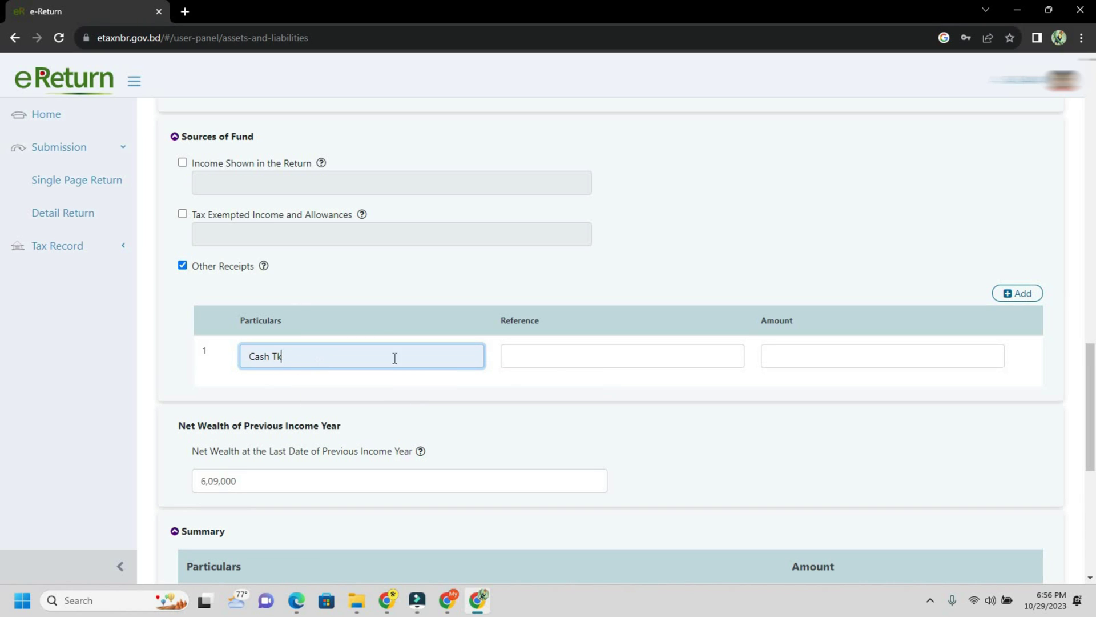
{"action": "left_click", "coordinate": [571, 357]}
{"action": "left_click", "coordinate": [588, 392]}
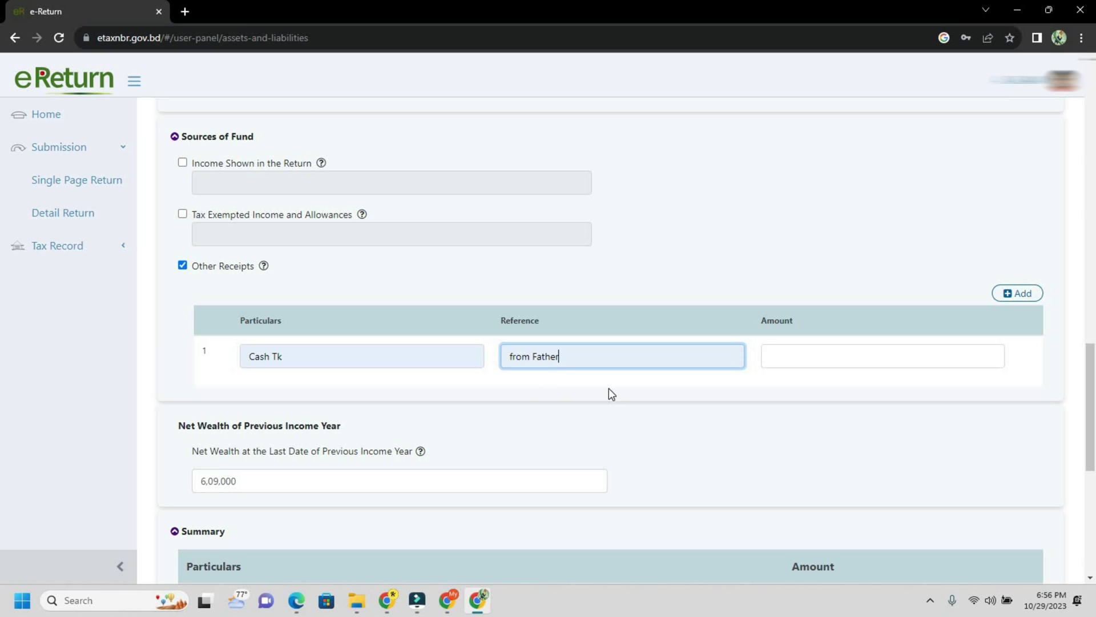
{"action": "left_click", "coordinate": [532, 377]}
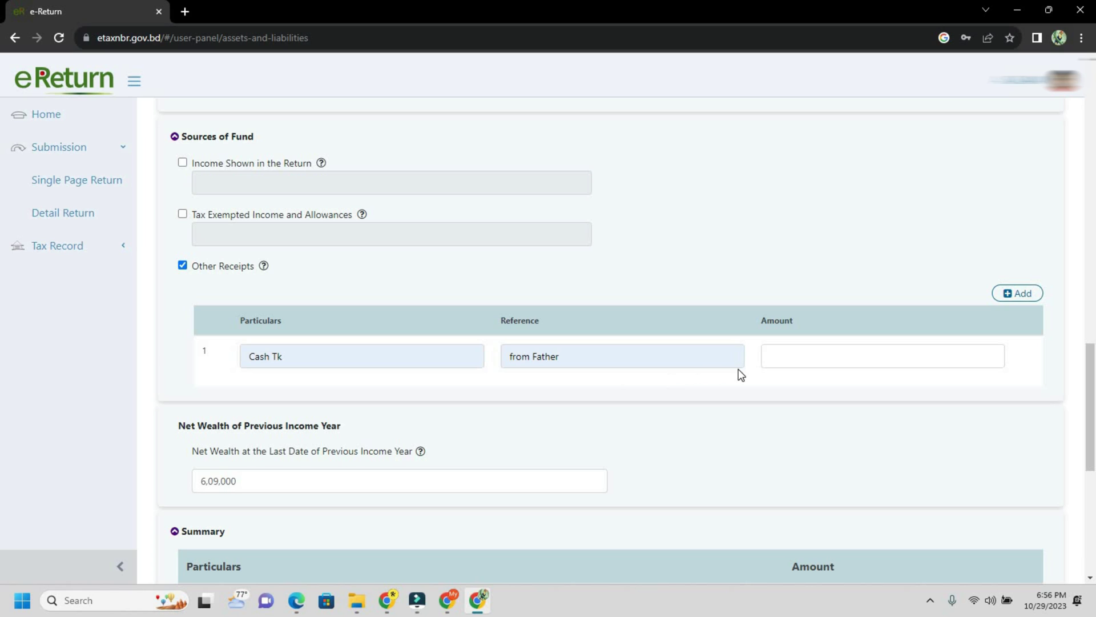
{"action": "left_click", "coordinate": [778, 357]}
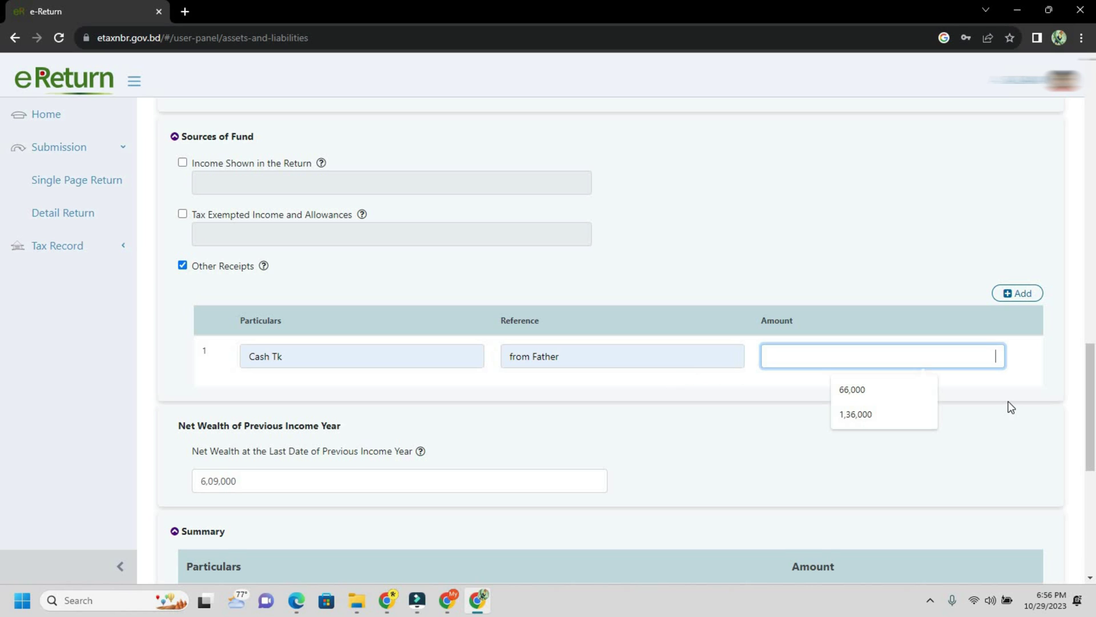
{"action": "left_click", "coordinate": [891, 413]}
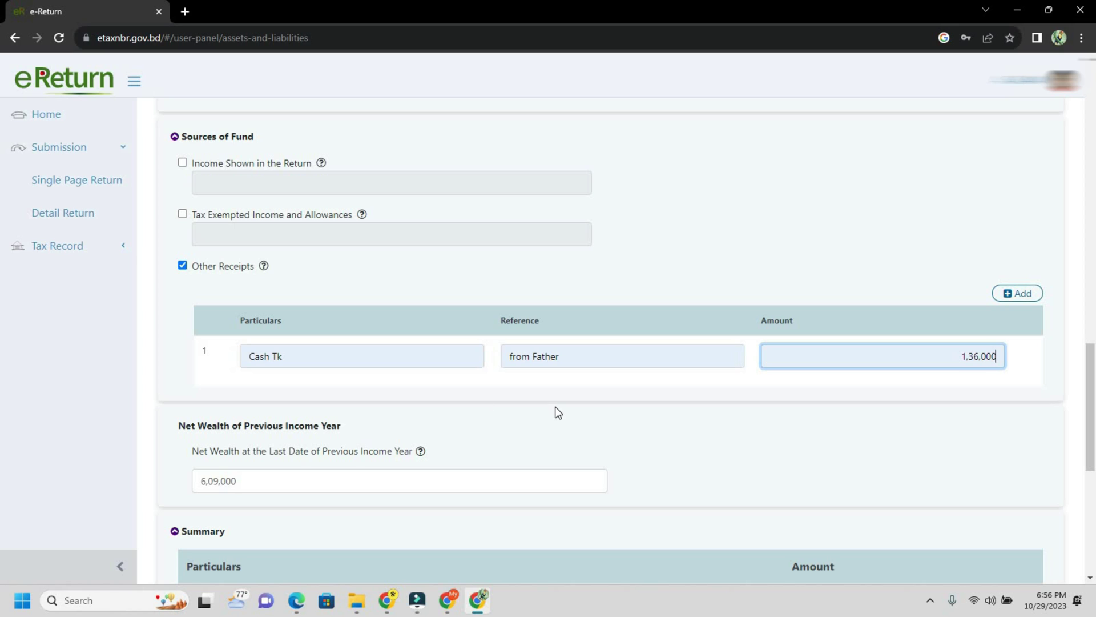
Review the previous year's net wealth, other outflow and sources of fund against the wealth summary and its Difference line
{"action": "scroll", "coordinate": [559, 411], "scroll_direction": "down", "scroll_amount": 1}
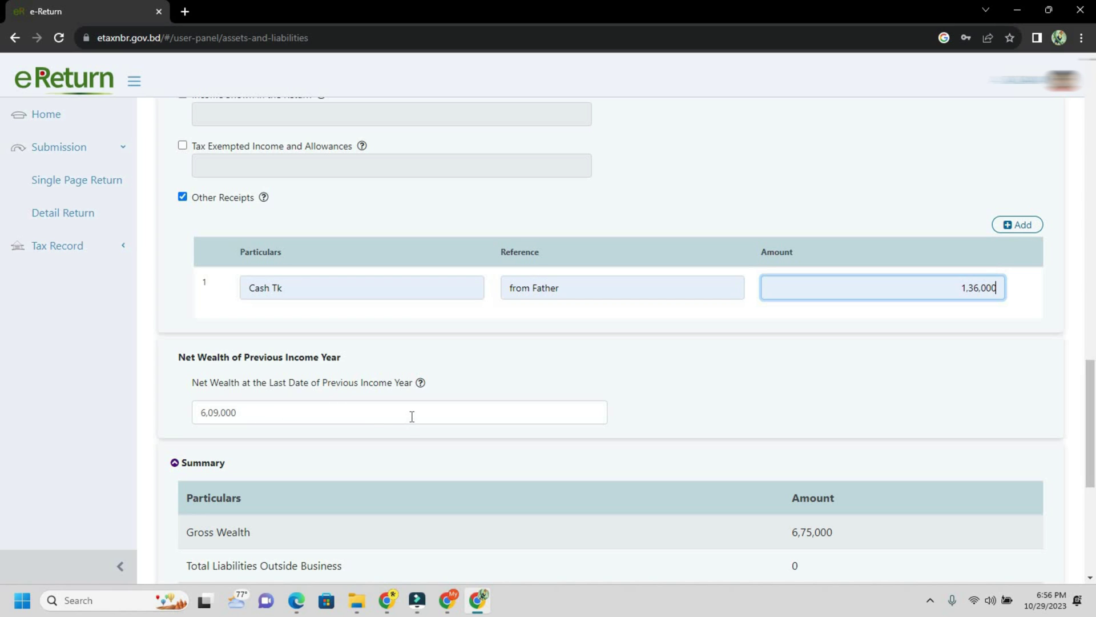
{"action": "scroll", "coordinate": [447, 440], "scroll_direction": "up", "scroll_amount": 3}
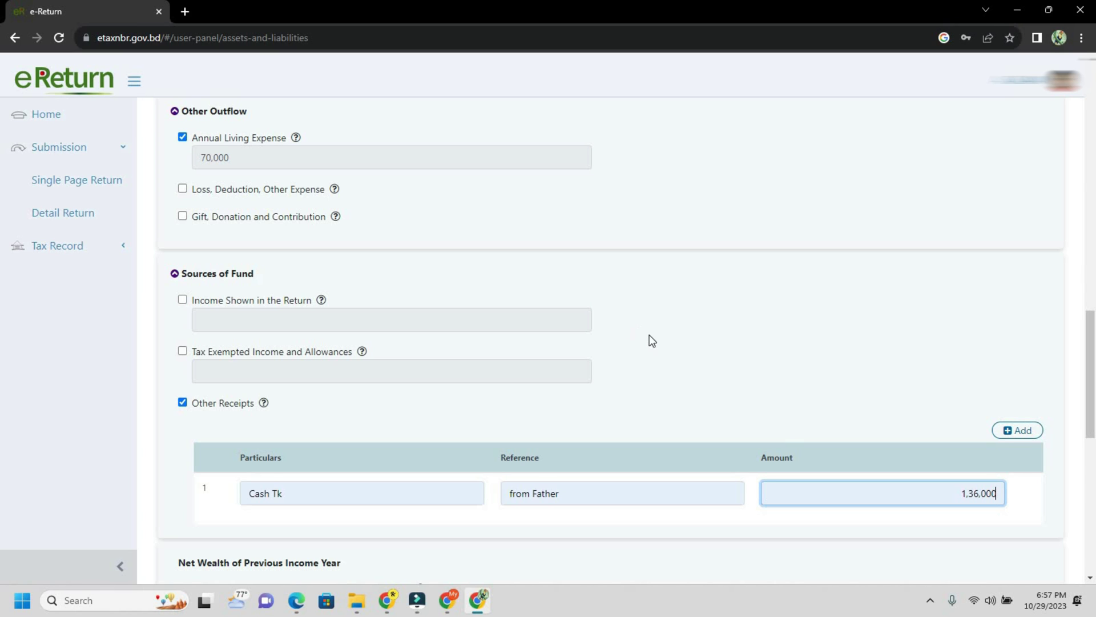
{"action": "scroll", "coordinate": [661, 350], "scroll_direction": "down", "scroll_amount": 2}
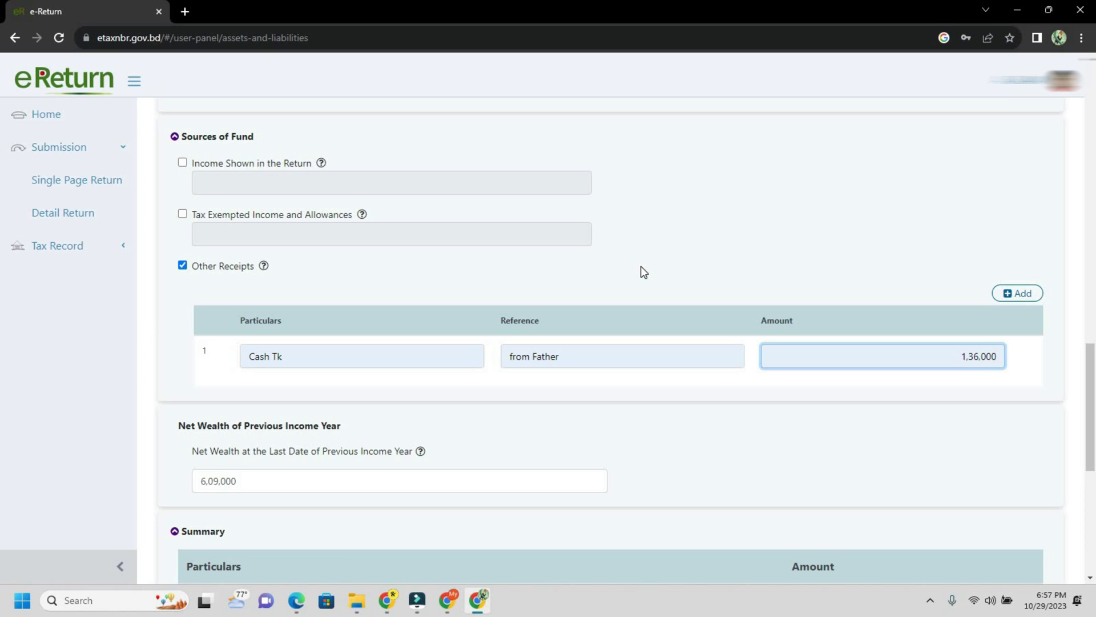
{"action": "scroll", "coordinate": [641, 266], "scroll_direction": "down", "scroll_amount": 2}
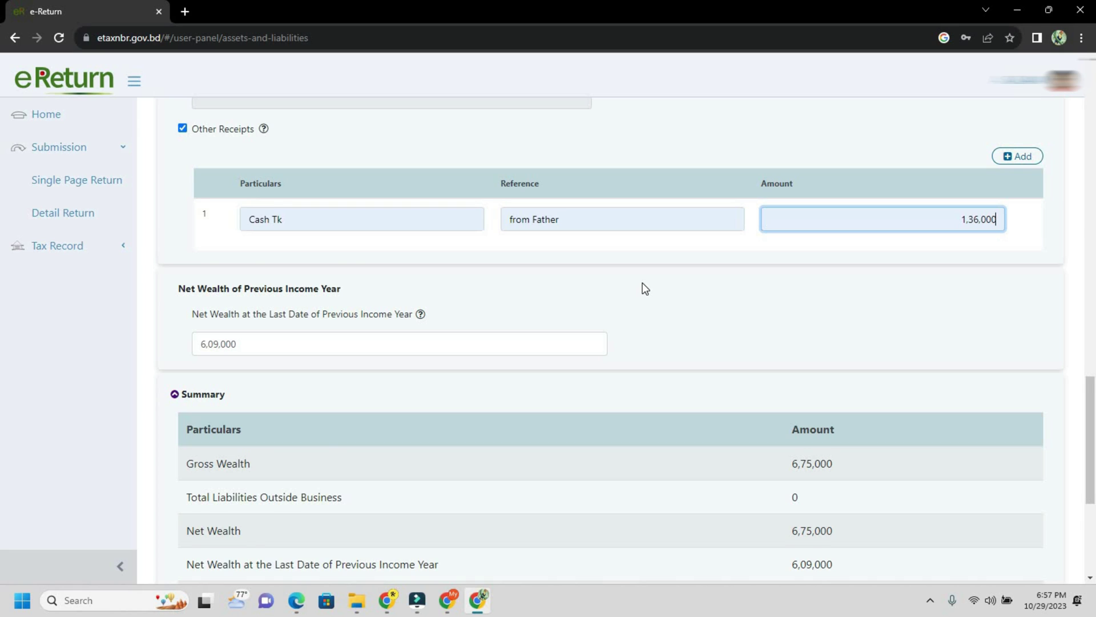
{"action": "scroll", "coordinate": [642, 282], "scroll_direction": "down", "scroll_amount": 3}
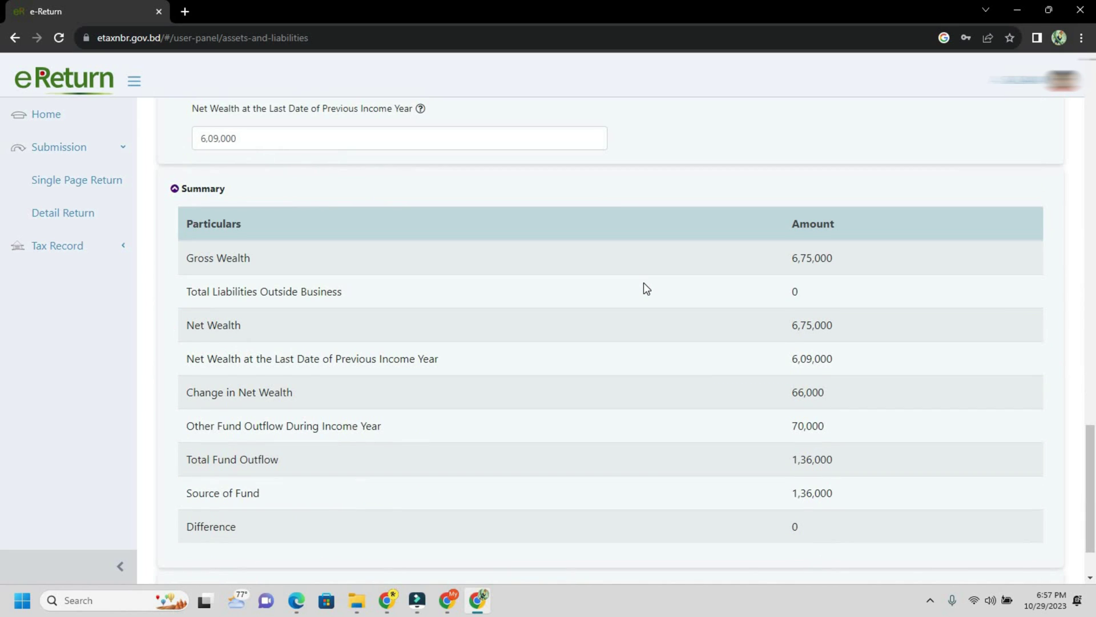
{"action": "scroll", "coordinate": [804, 340], "scroll_direction": "down", "scroll_amount": 1}
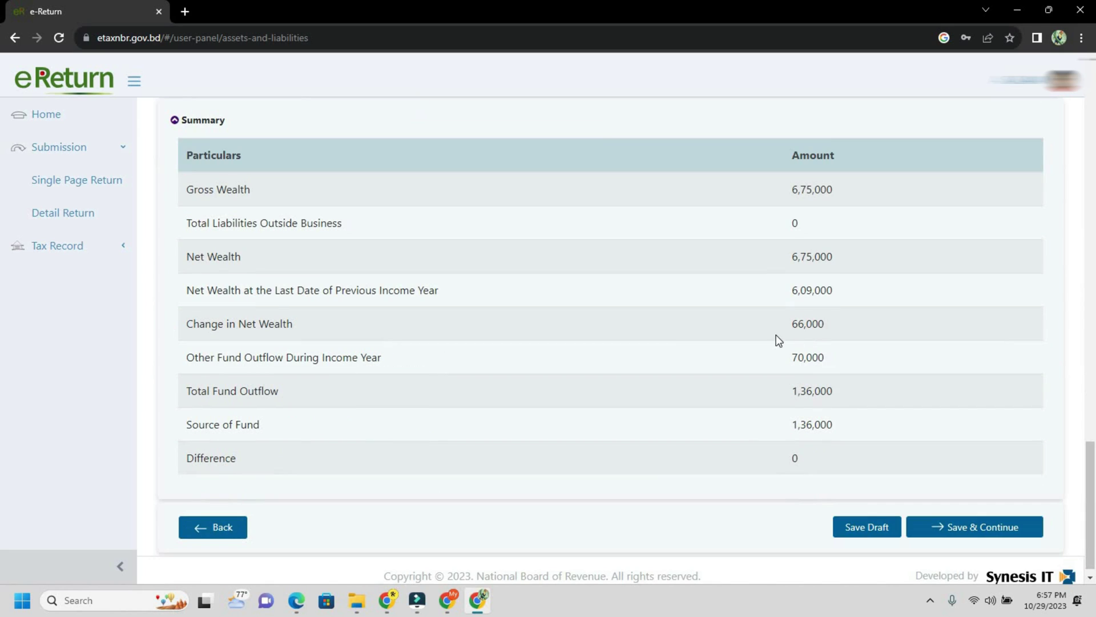
{"action": "scroll", "coordinate": [337, 224], "scroll_direction": "up", "scroll_amount": 1}
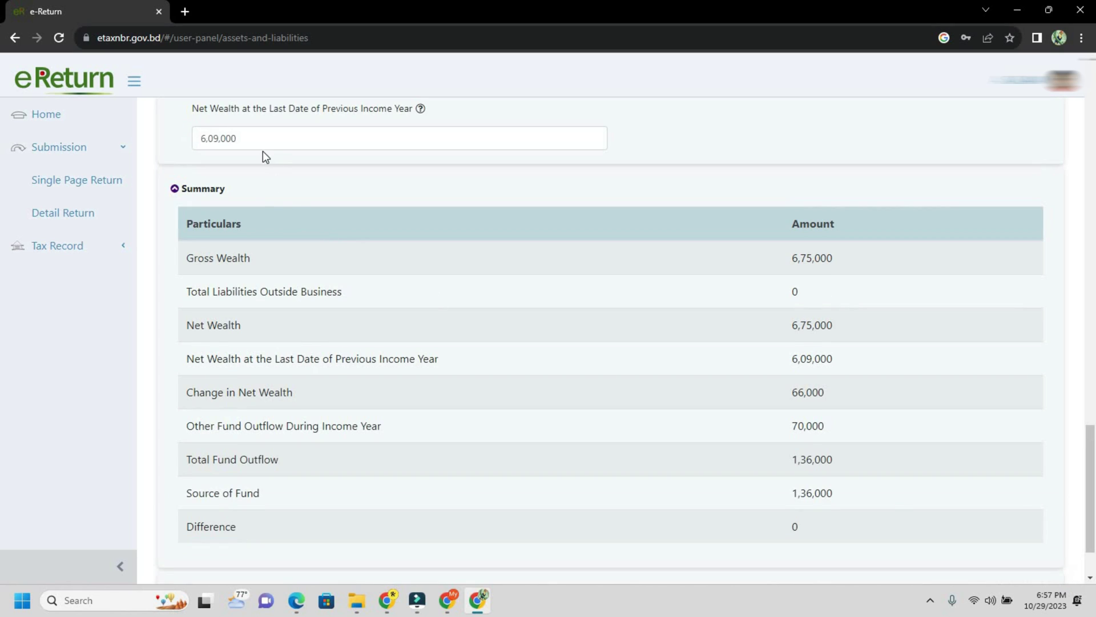
{"action": "scroll", "coordinate": [817, 456], "scroll_direction": "down", "scroll_amount": 1}
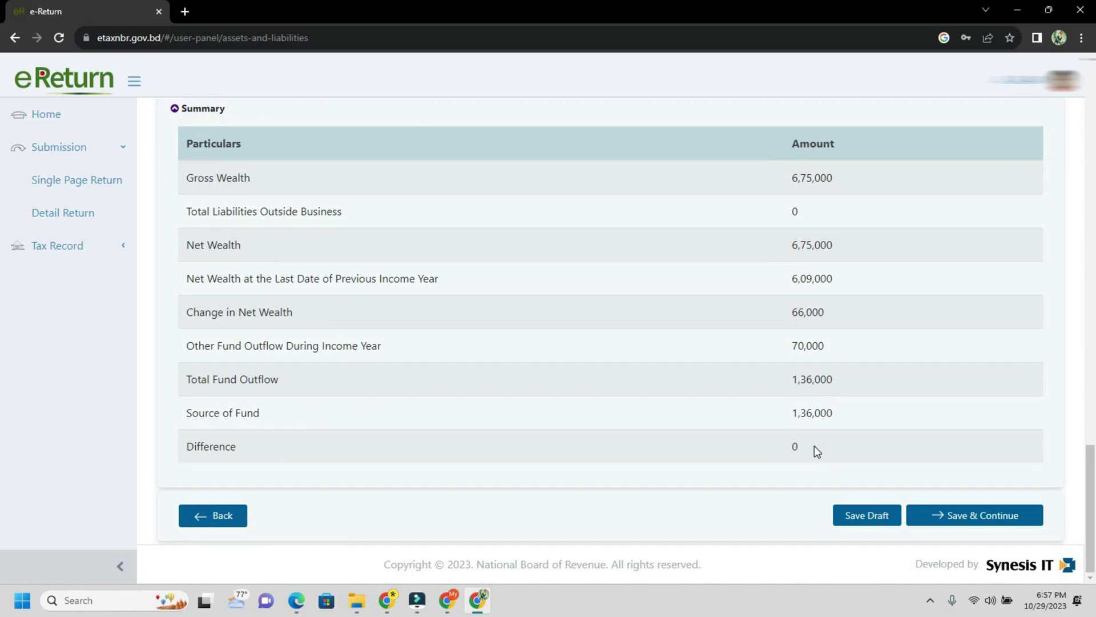
{"action": "scroll", "coordinate": [816, 451], "scroll_direction": "up", "scroll_amount": 1}
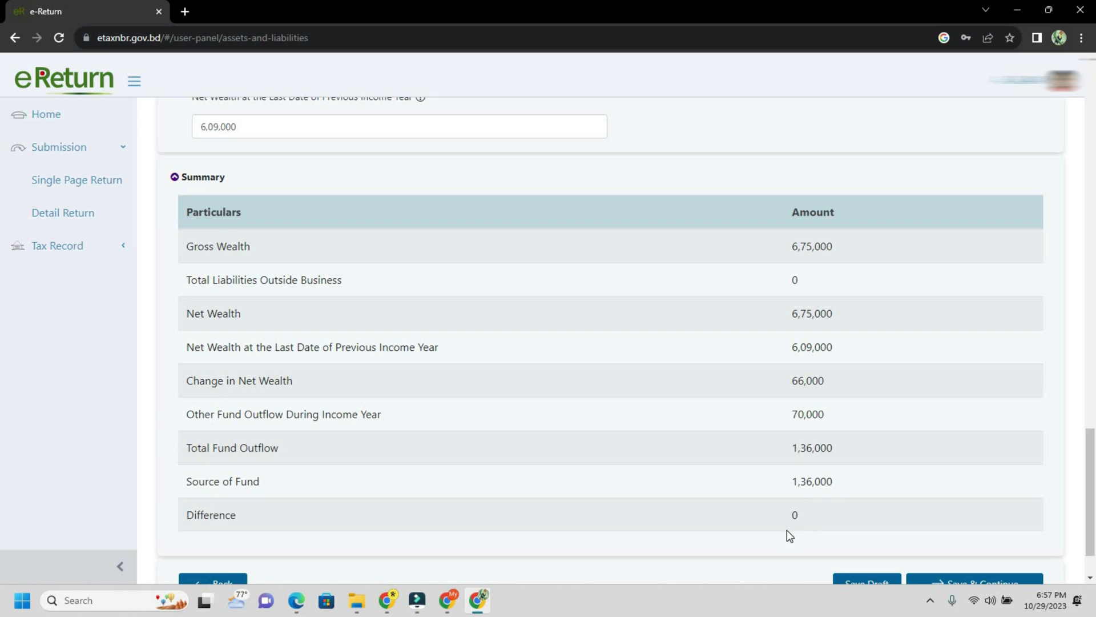
{"action": "scroll", "coordinate": [805, 526], "scroll_direction": "up", "scroll_amount": 5}
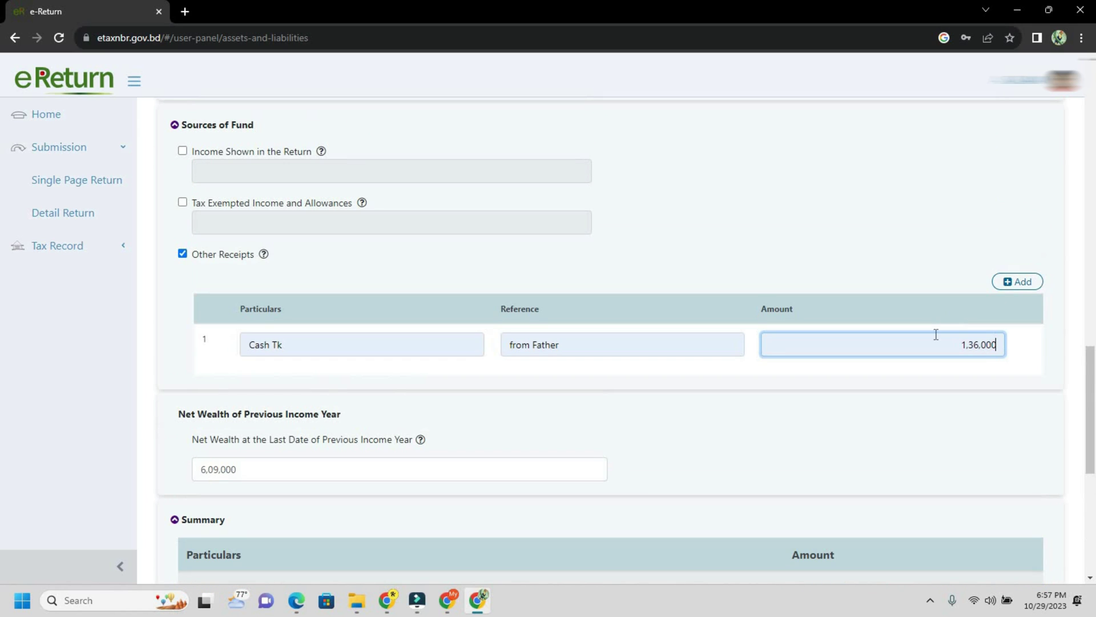
Recheck the cash, outflow, receipt and summary figures, and save Assets & Liabilities to continue to Tax & Payment
{"action": "scroll", "coordinate": [764, 291], "scroll_direction": "up", "scroll_amount": 8}
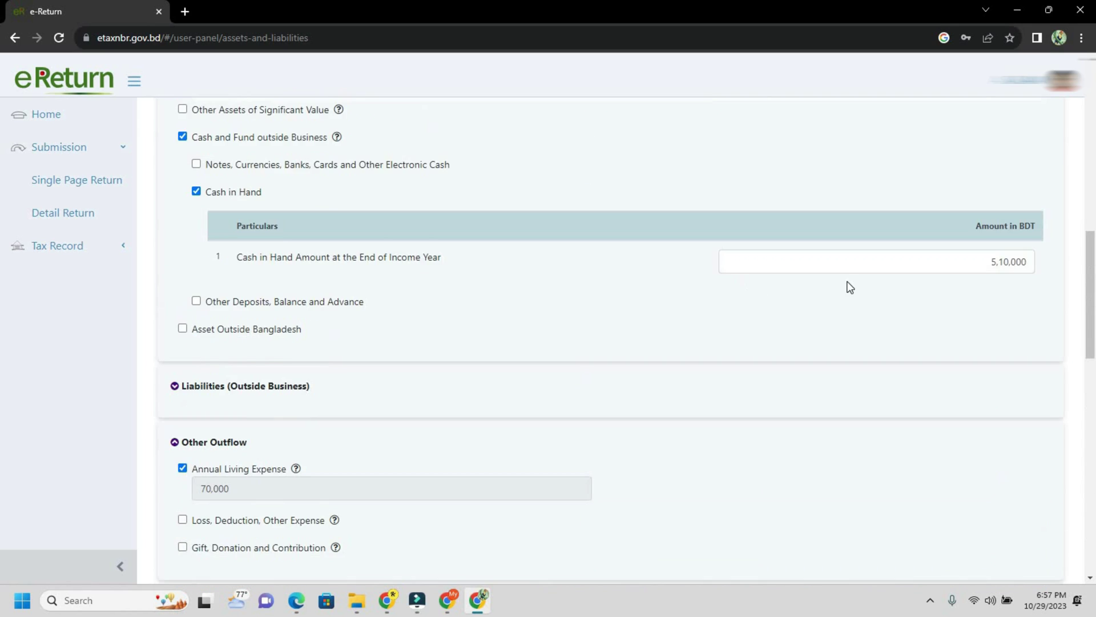
{"action": "scroll", "coordinate": [951, 354], "scroll_direction": "down", "scroll_amount": 10}
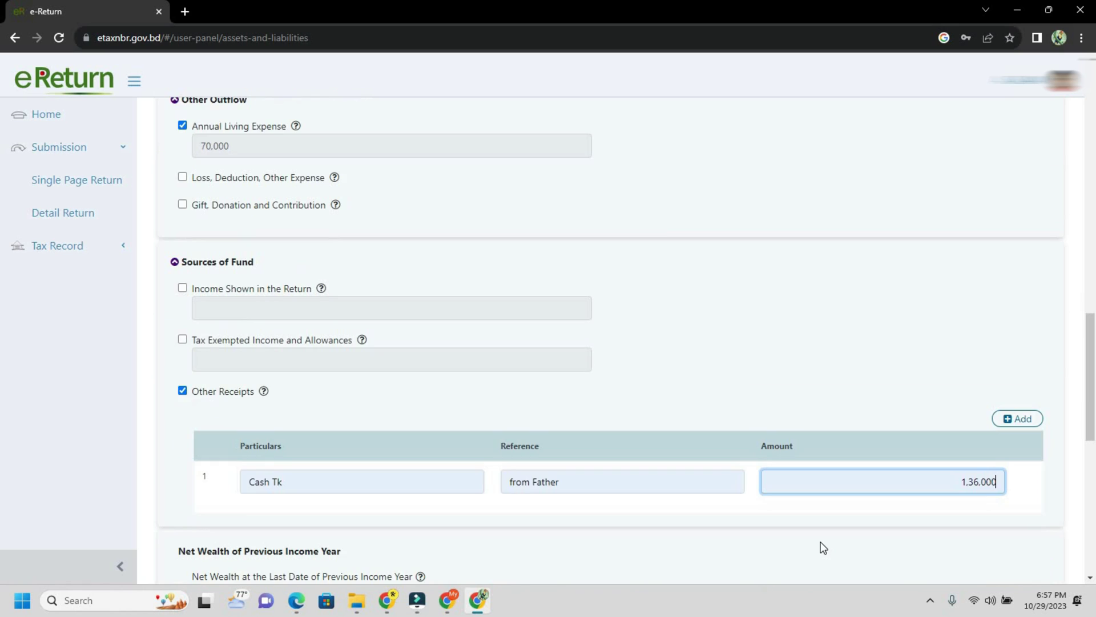
{"action": "scroll", "coordinate": [766, 455], "scroll_direction": "down", "scroll_amount": 2}
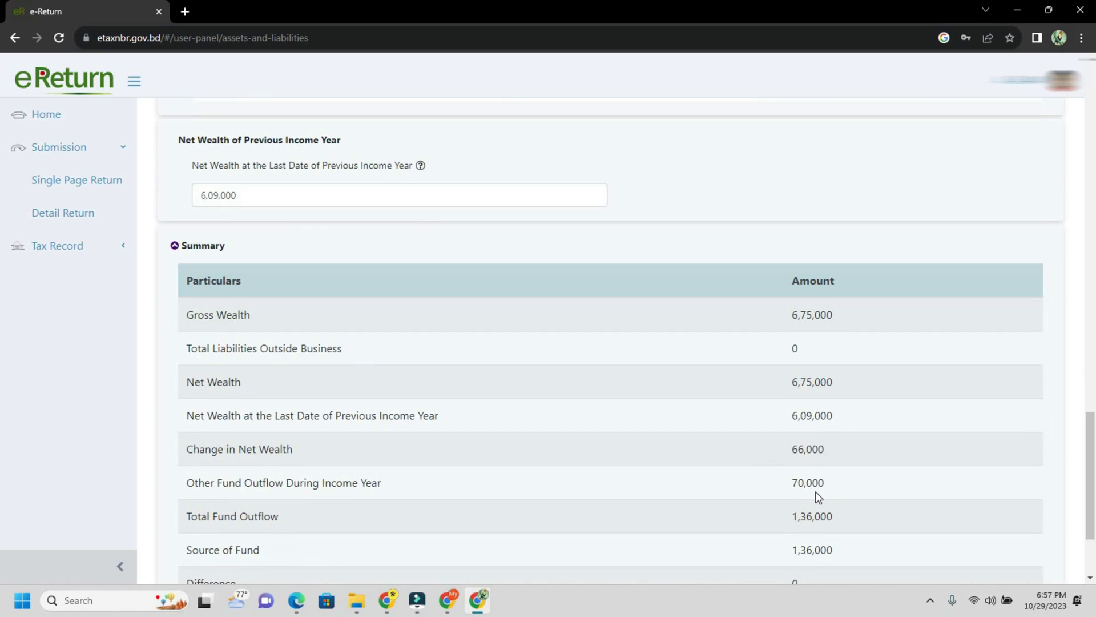
{"action": "scroll", "coordinate": [817, 496], "scroll_direction": "down", "scroll_amount": 2}
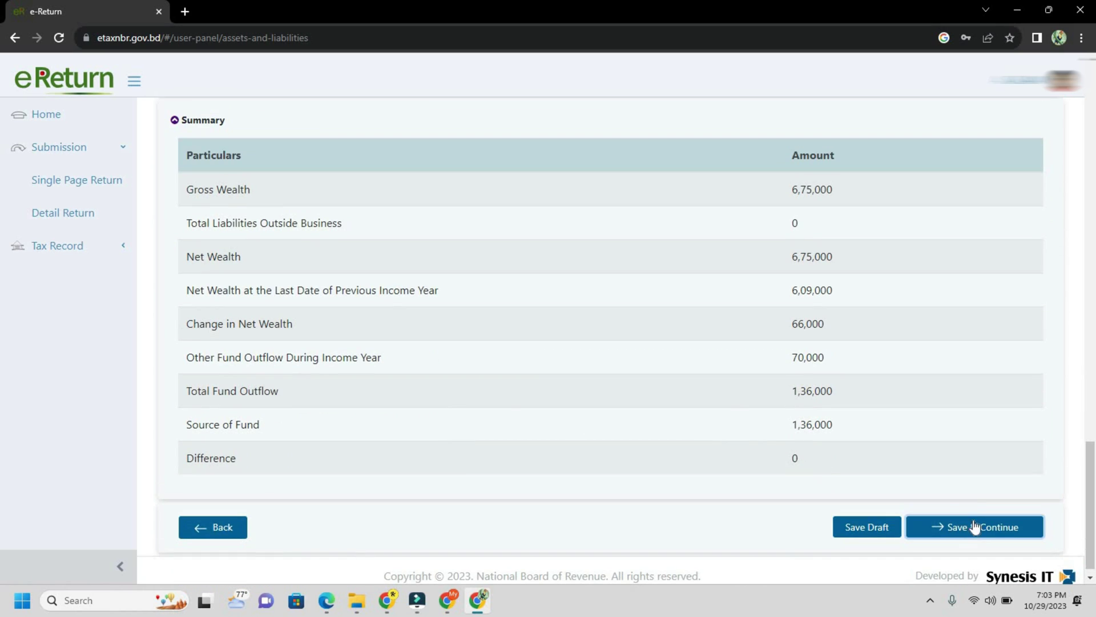
{"action": "left_click", "coordinate": [975, 526]}
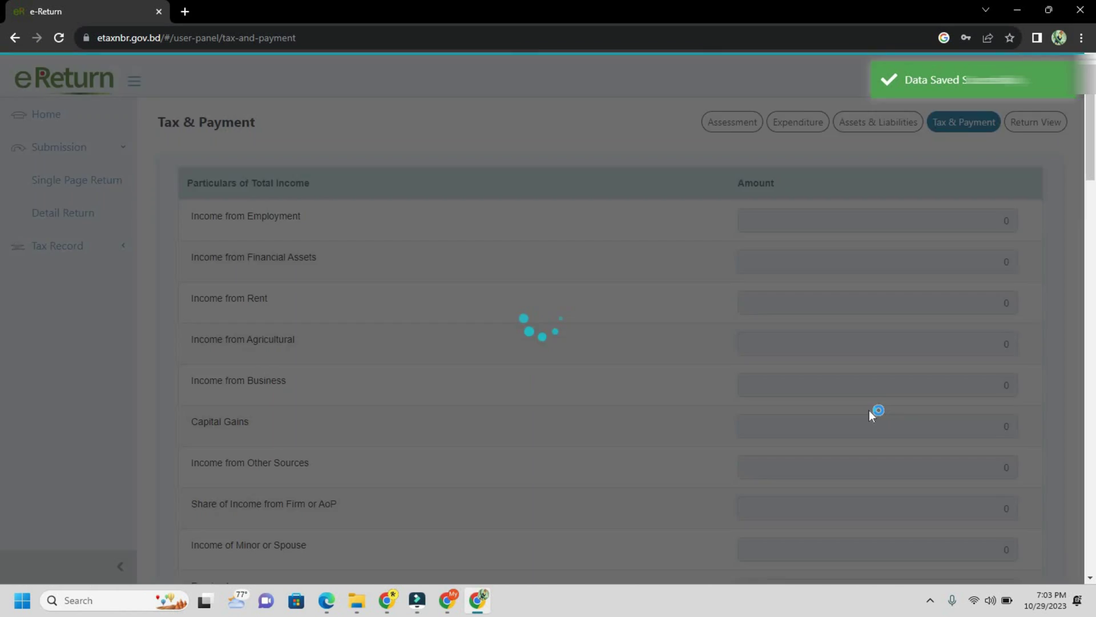
Check the income, tax computation and final payable amounts under Tax & Payment and proceed to the online return
{"action": "scroll", "coordinate": [792, 321], "scroll_direction": "down", "scroll_amount": 8}
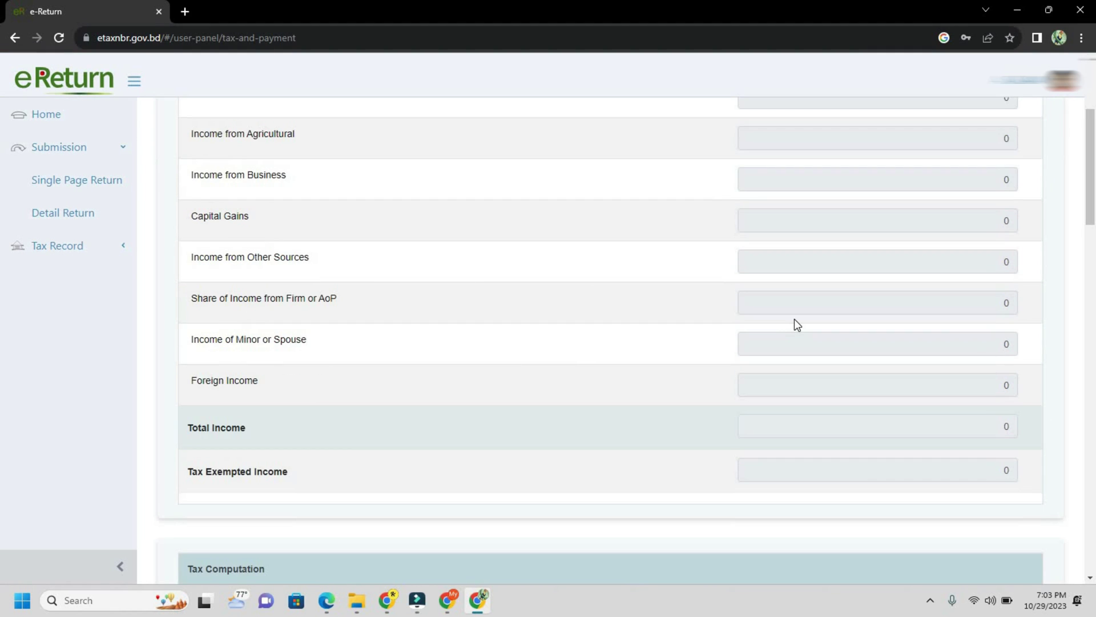
{"action": "scroll", "coordinate": [804, 332], "scroll_direction": "down", "scroll_amount": 13}
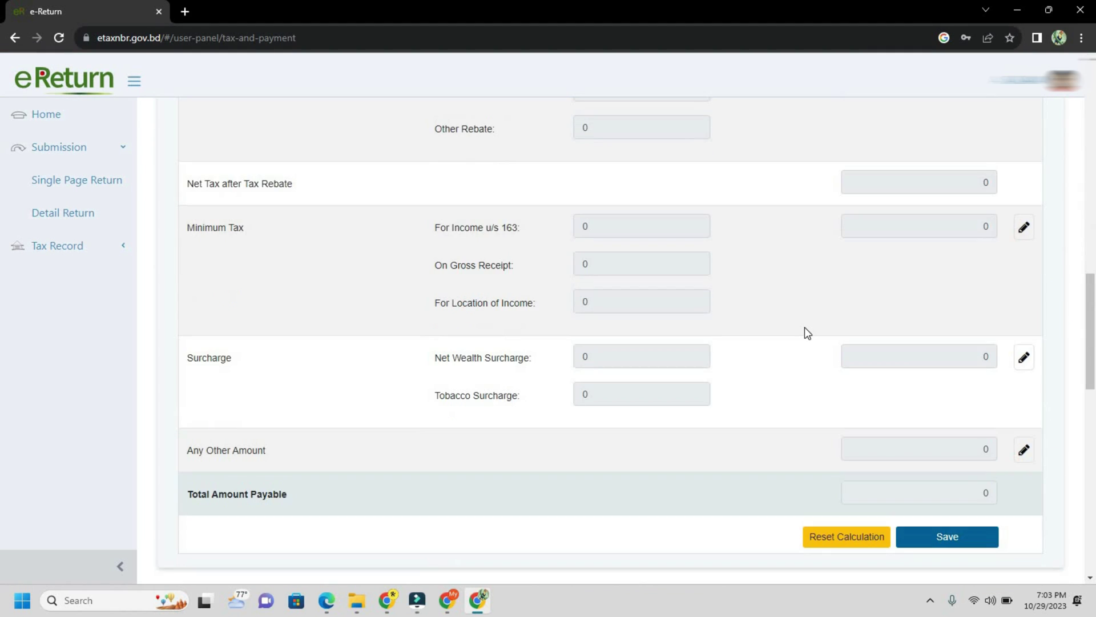
{"action": "scroll", "coordinate": [808, 338], "scroll_direction": "down", "scroll_amount": 10}
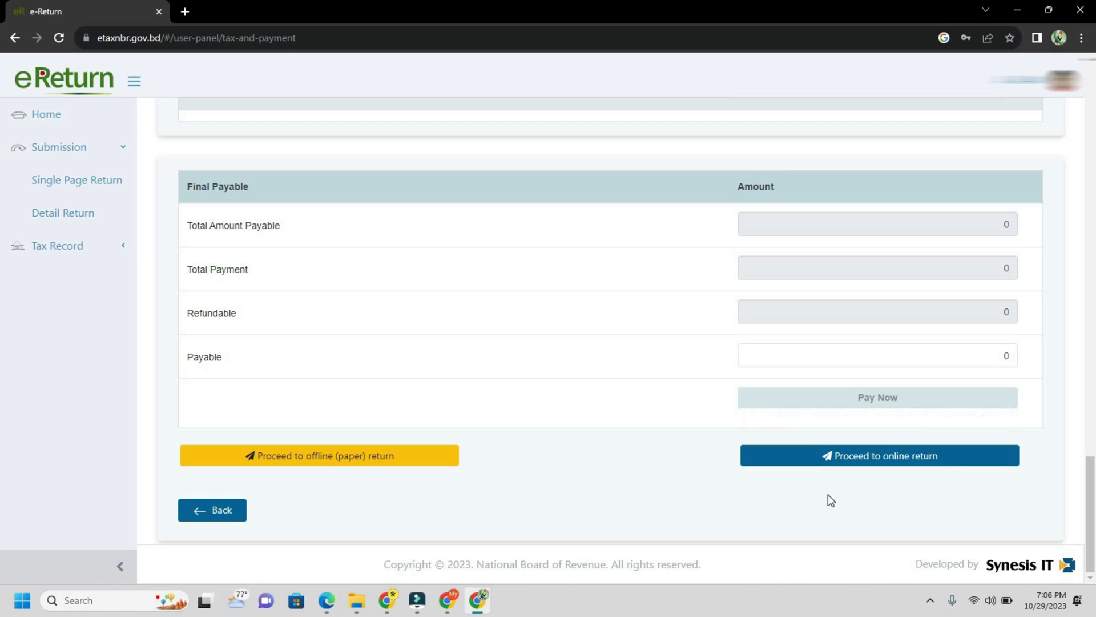
{"action": "left_click", "coordinate": [879, 466]}
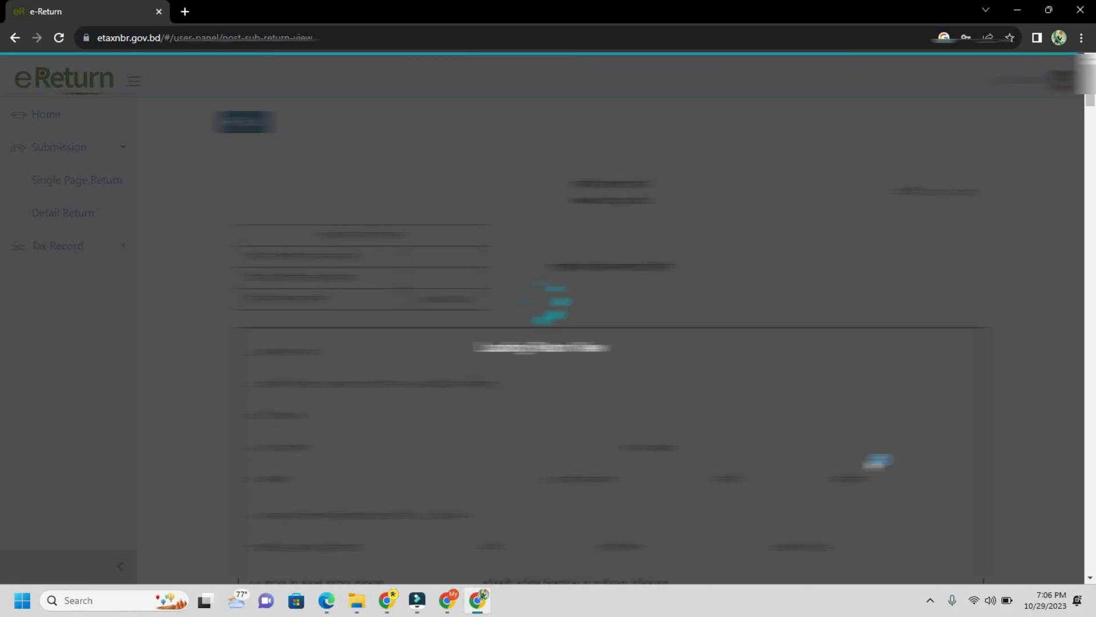
Examine the generated return page by page, from the taxpayer particulars through the income, tax, schedule and statement of assets pages
{"action": "scroll", "coordinate": [624, 339], "scroll_direction": "down", "scroll_amount": 2}
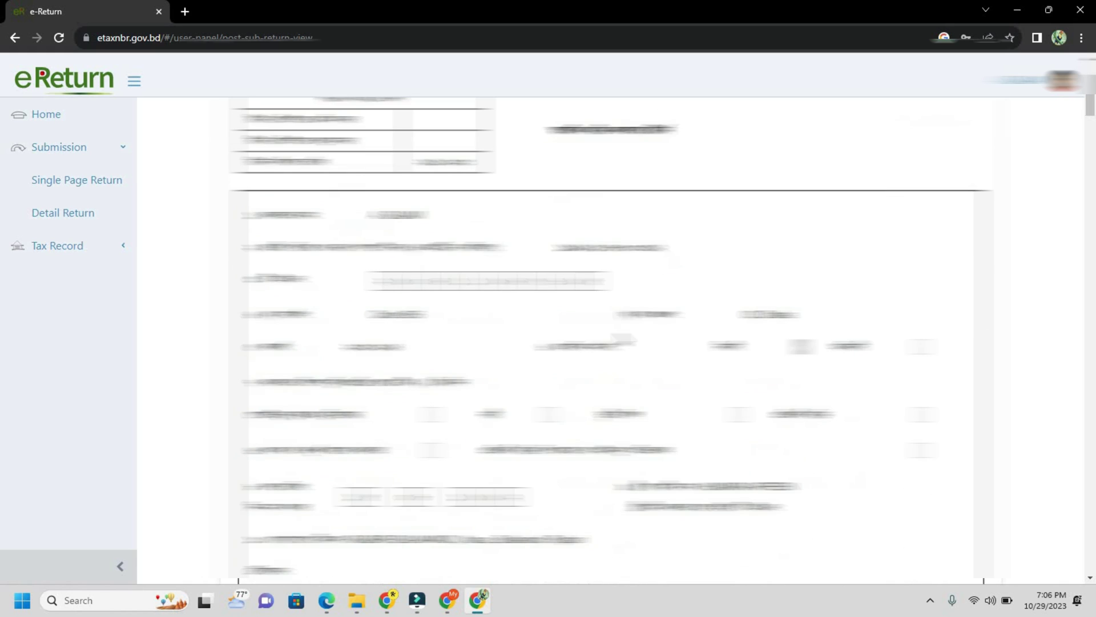
{"action": "scroll", "coordinate": [628, 353], "scroll_direction": "down", "scroll_amount": 3}
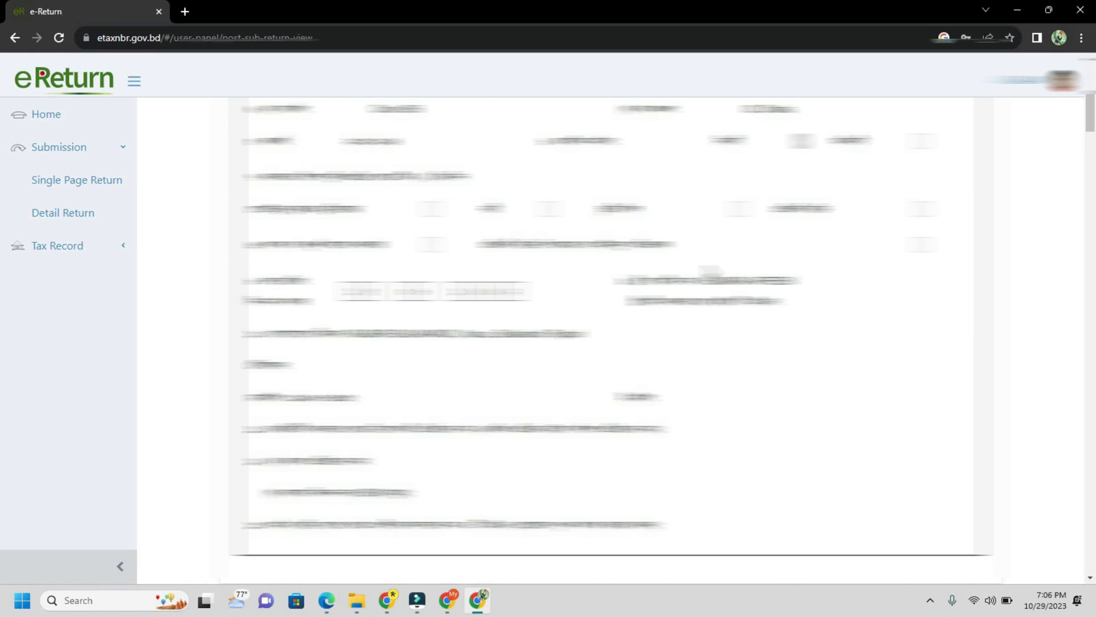
{"action": "scroll", "coordinate": [722, 297], "scroll_direction": "down", "scroll_amount": 2}
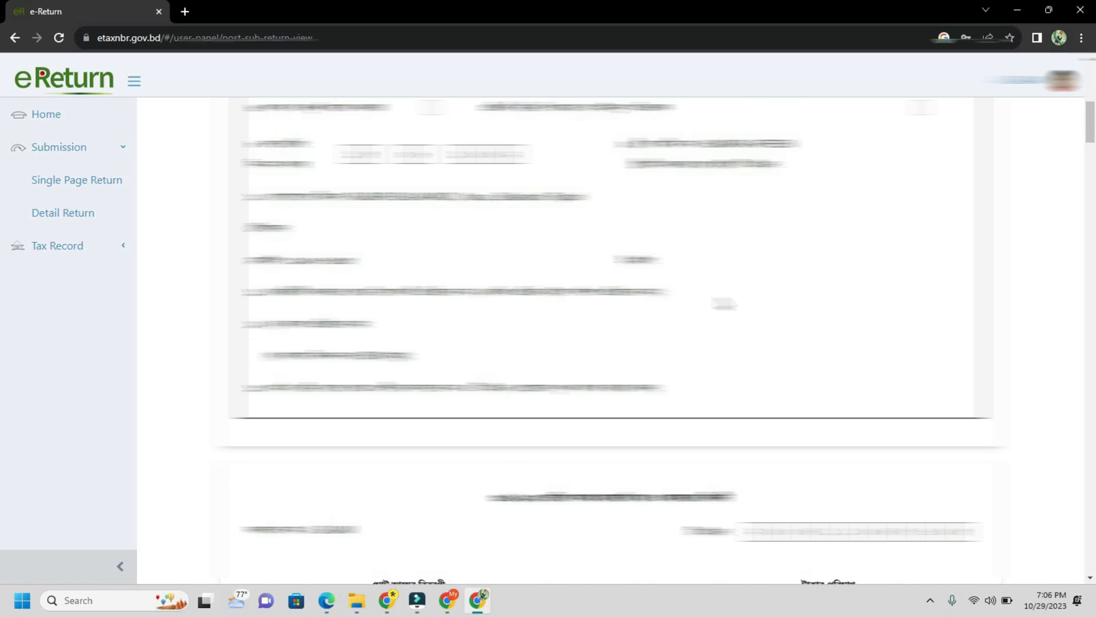
{"action": "scroll", "coordinate": [724, 304], "scroll_direction": "down", "scroll_amount": 6}
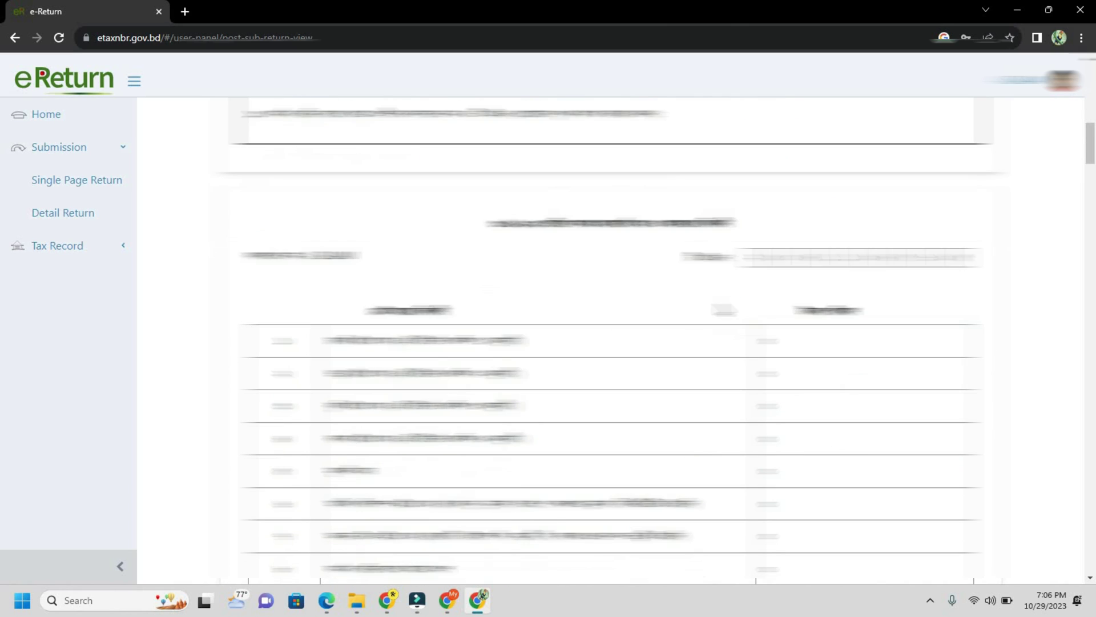
{"action": "scroll", "coordinate": [725, 308], "scroll_direction": "down", "scroll_amount": 10}
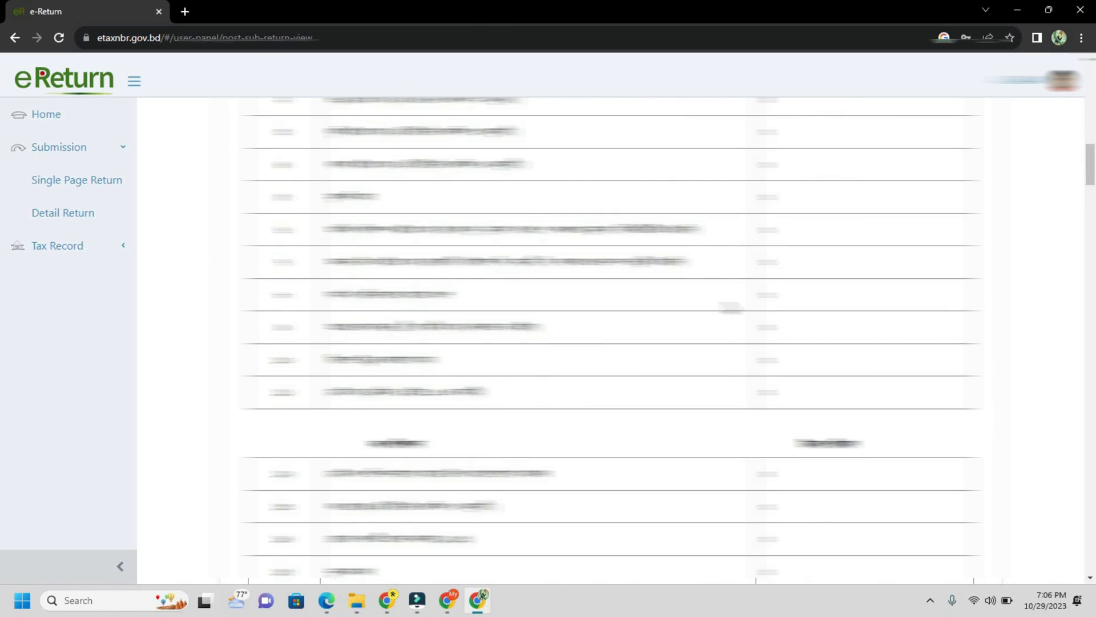
{"action": "scroll", "coordinate": [611, 342], "scroll_direction": "down", "scroll_amount": 2}
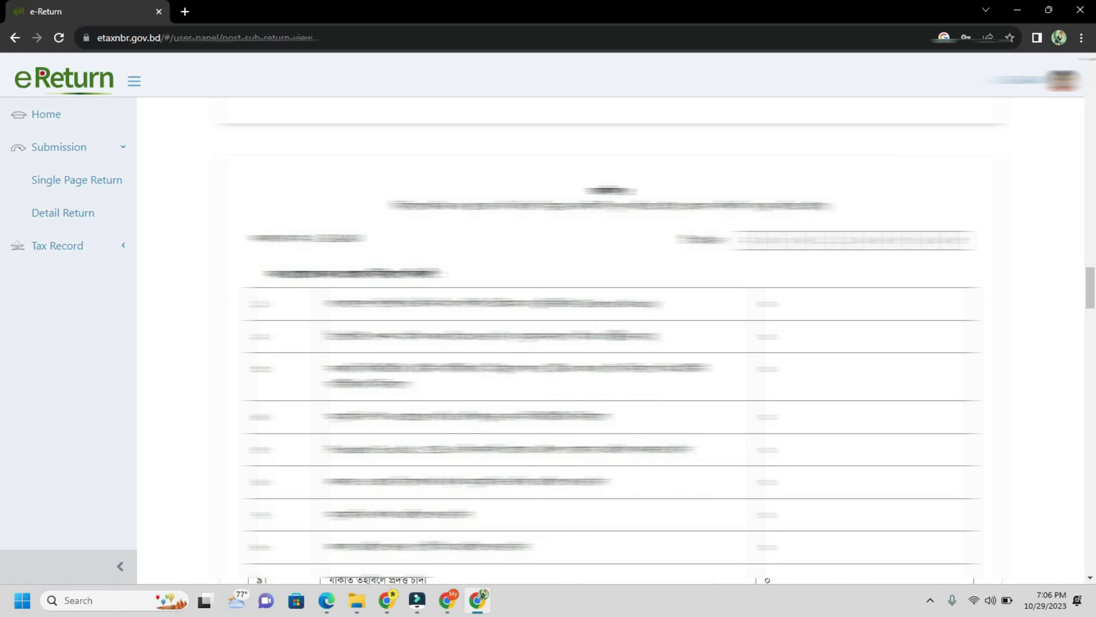
{"action": "scroll", "coordinate": [618, 349], "scroll_direction": "down", "scroll_amount": 5}
{"action": "scroll", "coordinate": [619, 351], "scroll_direction": "down", "scroll_amount": 5}
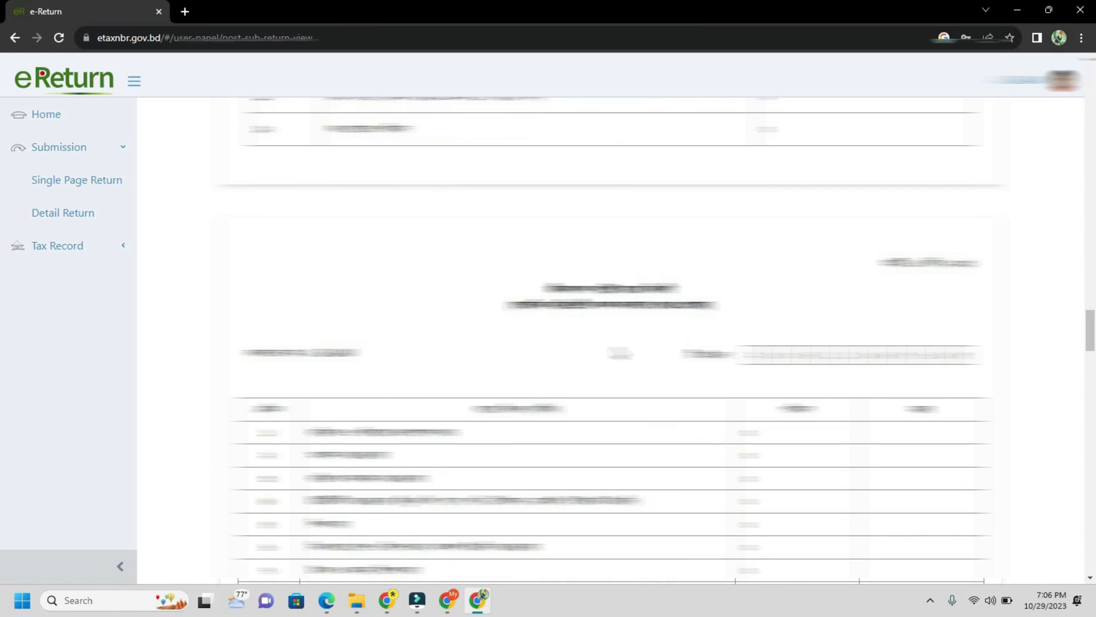
{"action": "scroll", "coordinate": [620, 351], "scroll_direction": "down", "scroll_amount": 8}
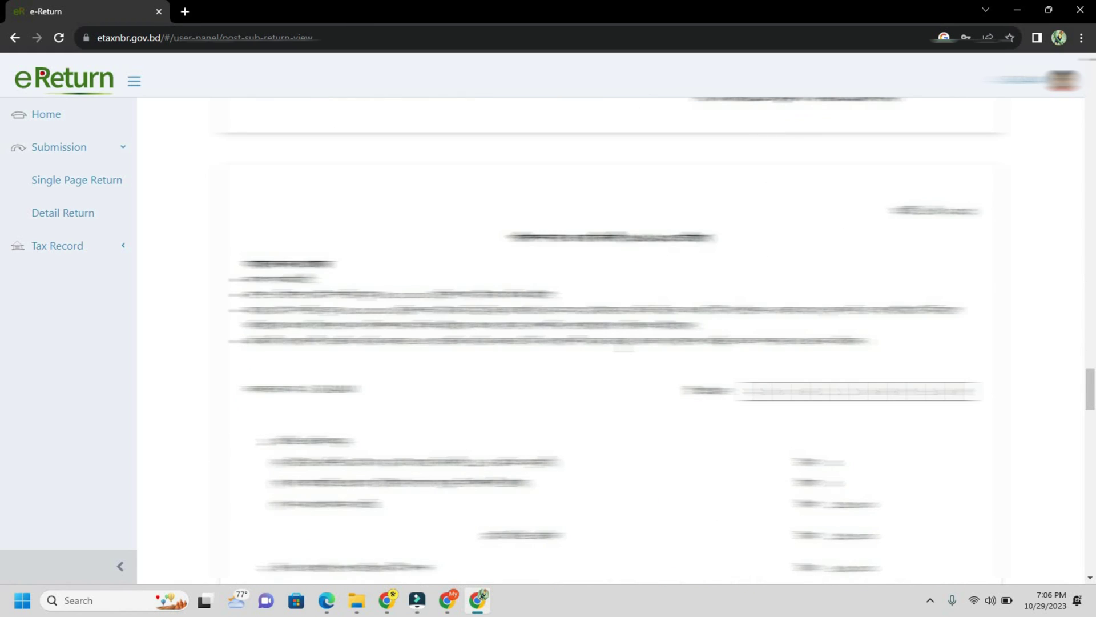